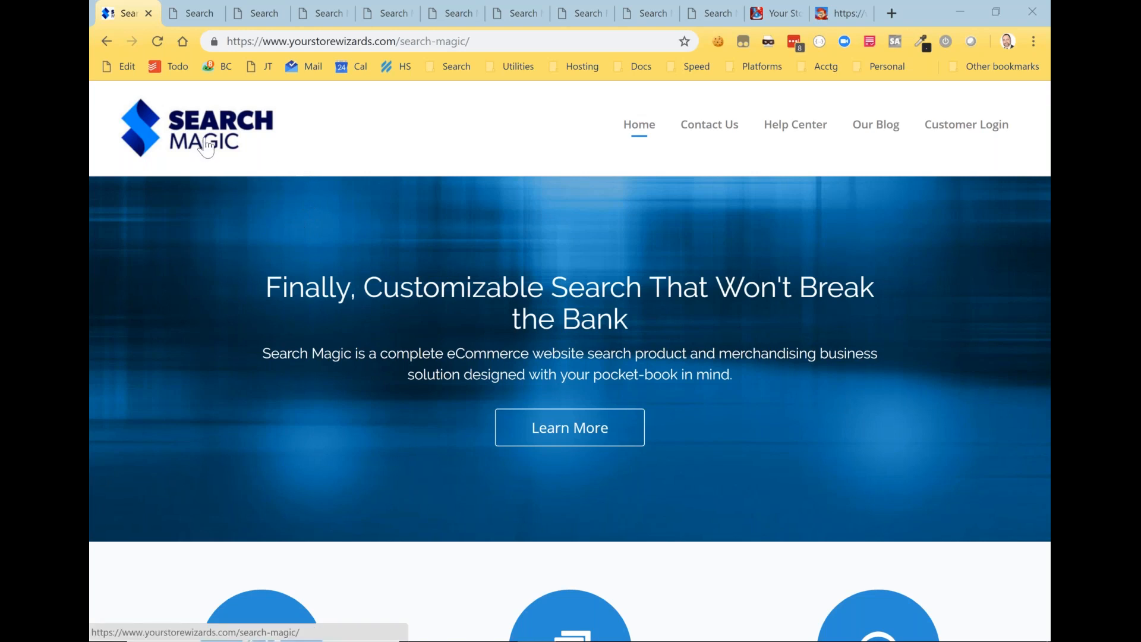
# - Open the vertical-layout demo store's search results and look over its filters and product listing
pyautogui.click(197, 25)
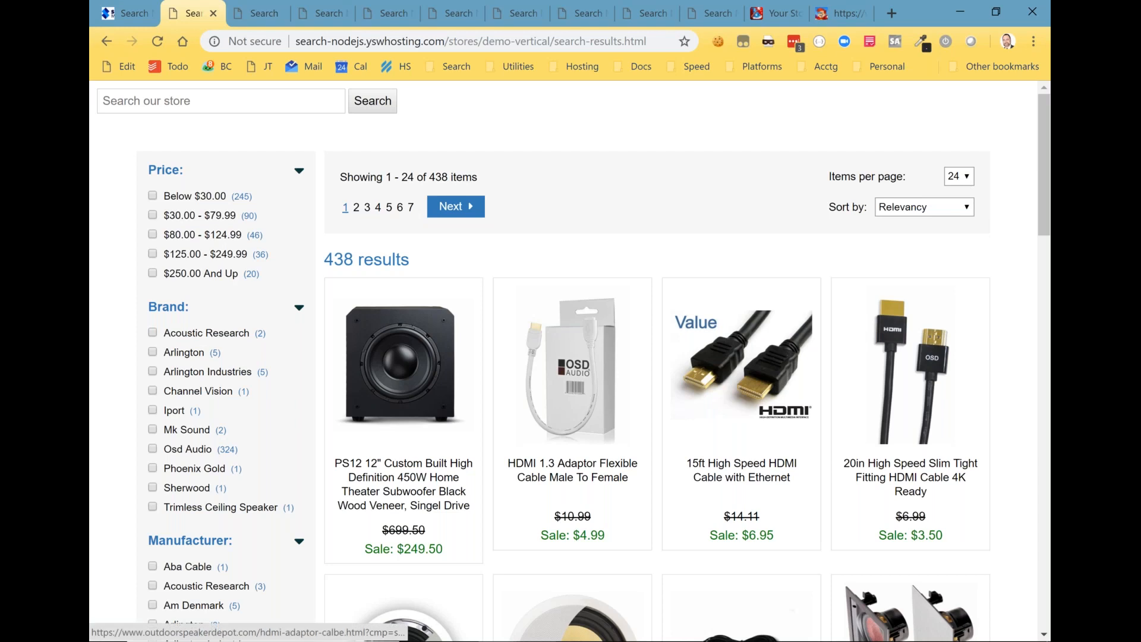
pyautogui.scroll(-10, 572, 386)
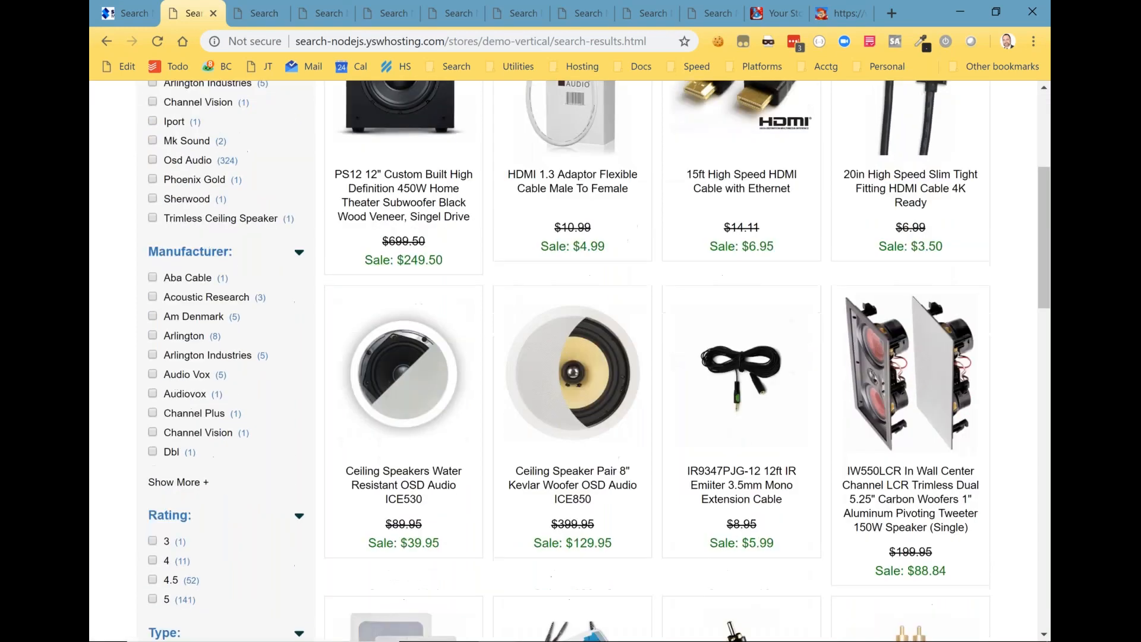
pyautogui.scroll(10, 572, 357)
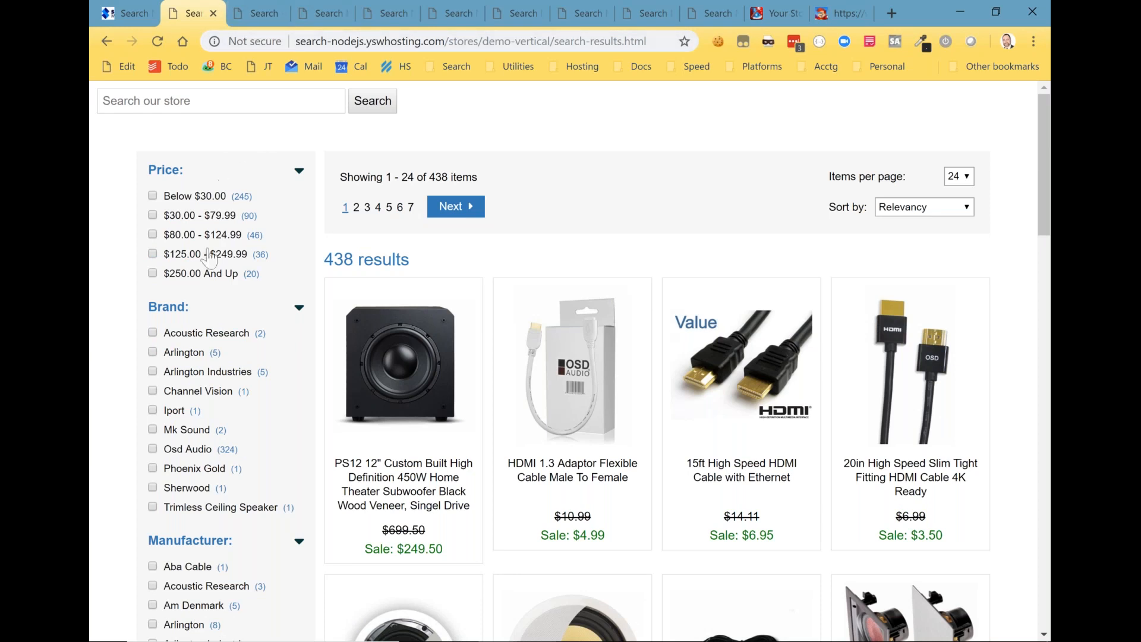
# - Open the horizontal-layout demo store's search results and view its price and category filter options
pyautogui.click(254, 20)
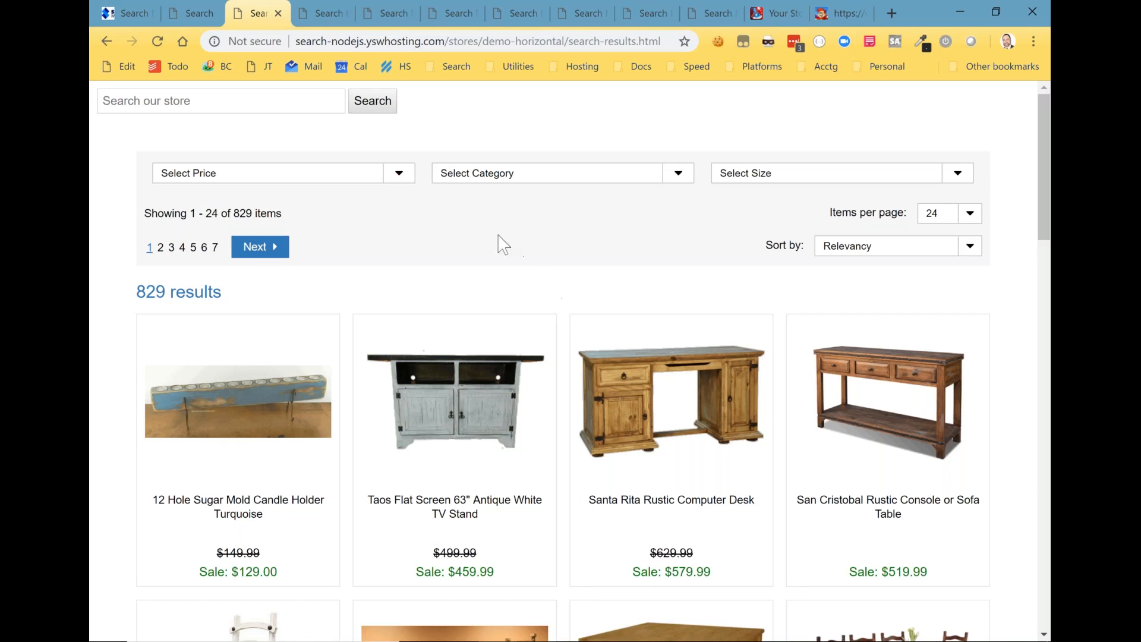
pyautogui.click(399, 174)
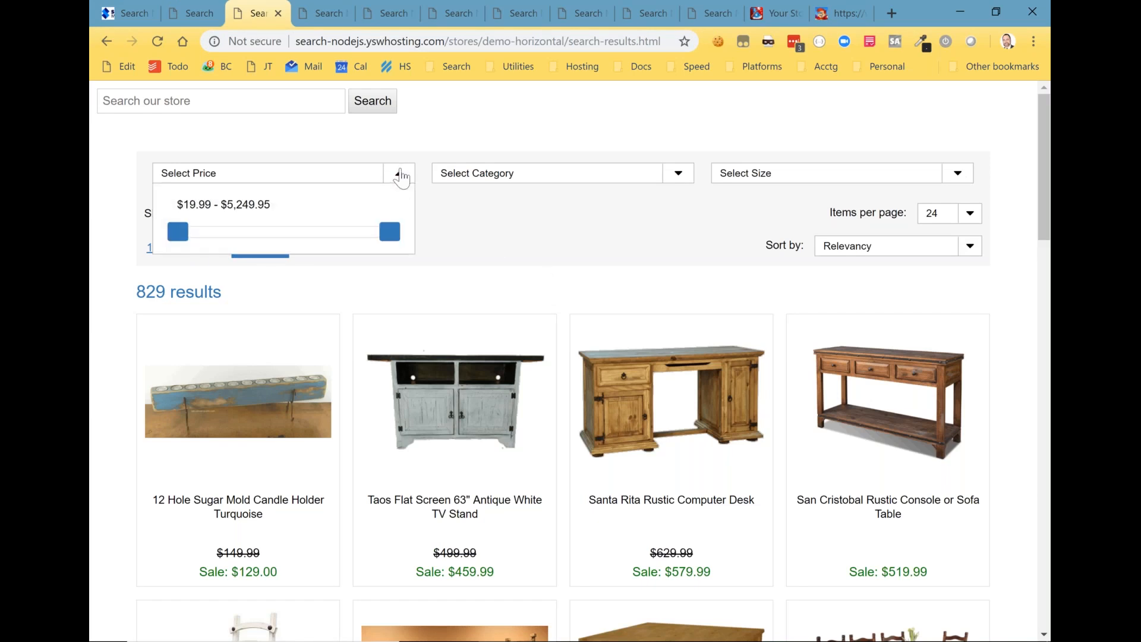
pyautogui.click(679, 175)
pyautogui.click(681, 177)
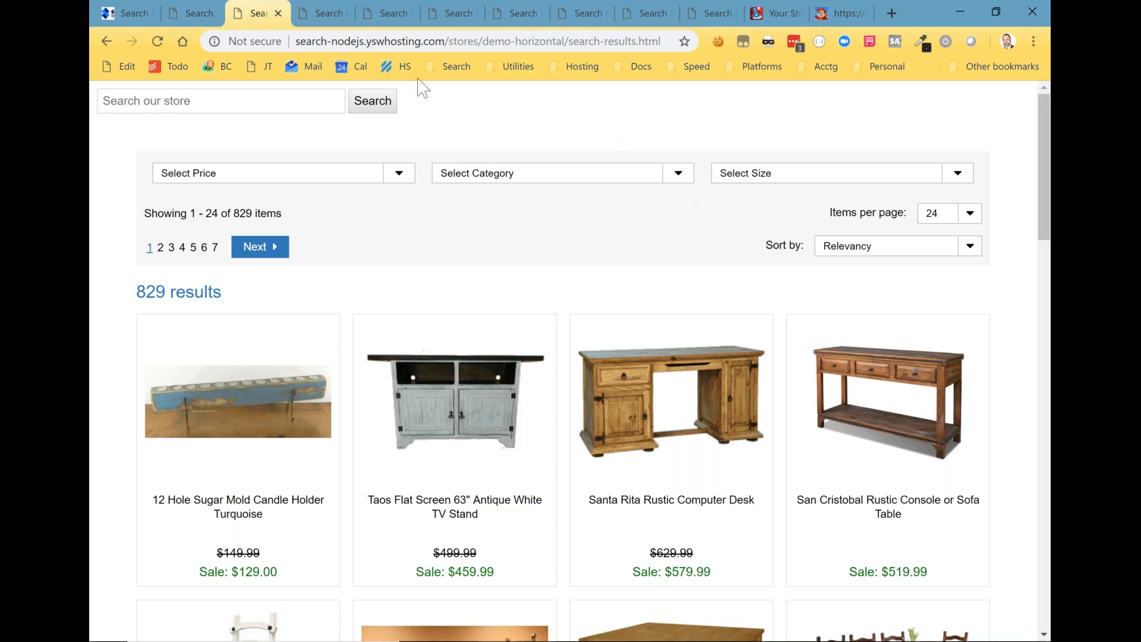
# - Open the Search Magic admin dashboard and examine the daily instant and search counts in the Search Activity chart
pyautogui.click(324, 13)
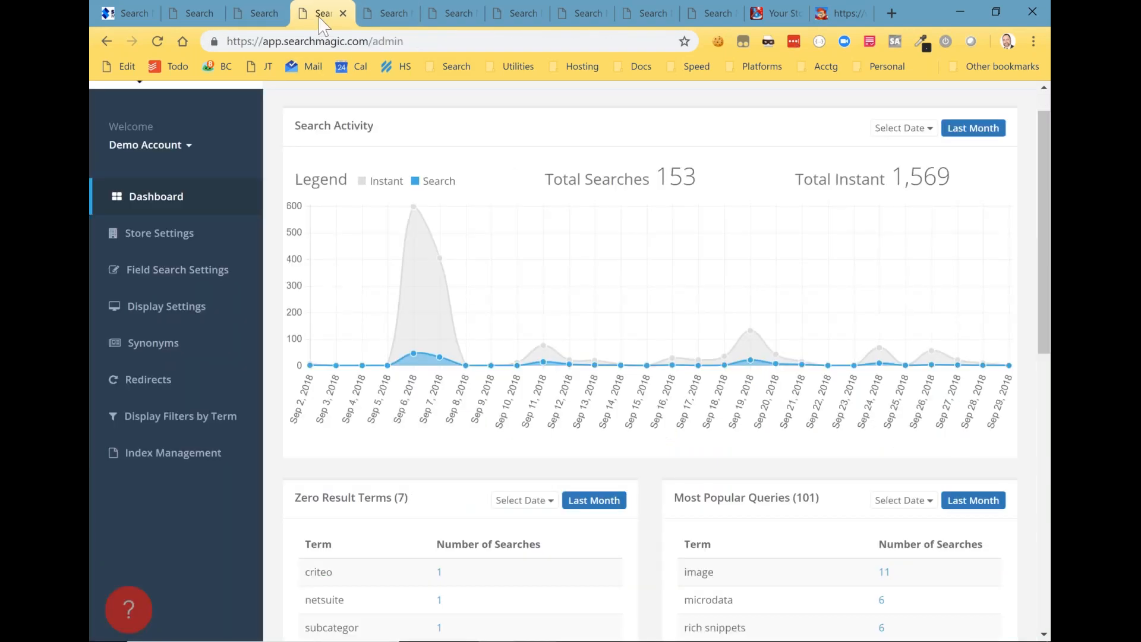
pyautogui.scroll(1, 534, 235)
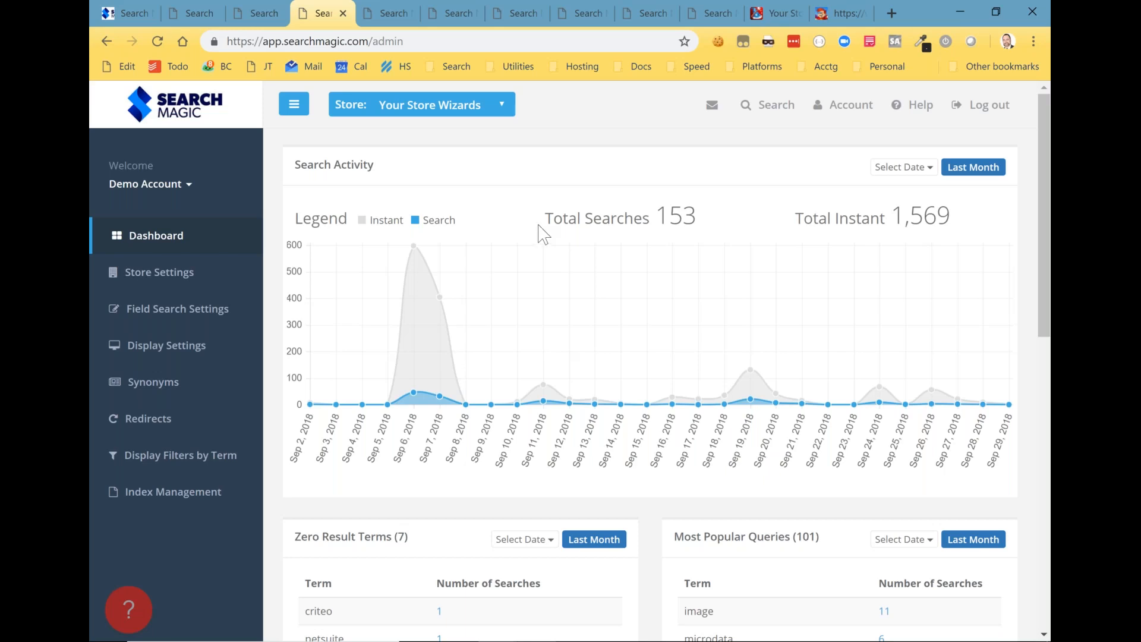
pyautogui.moveTo(544, 276)
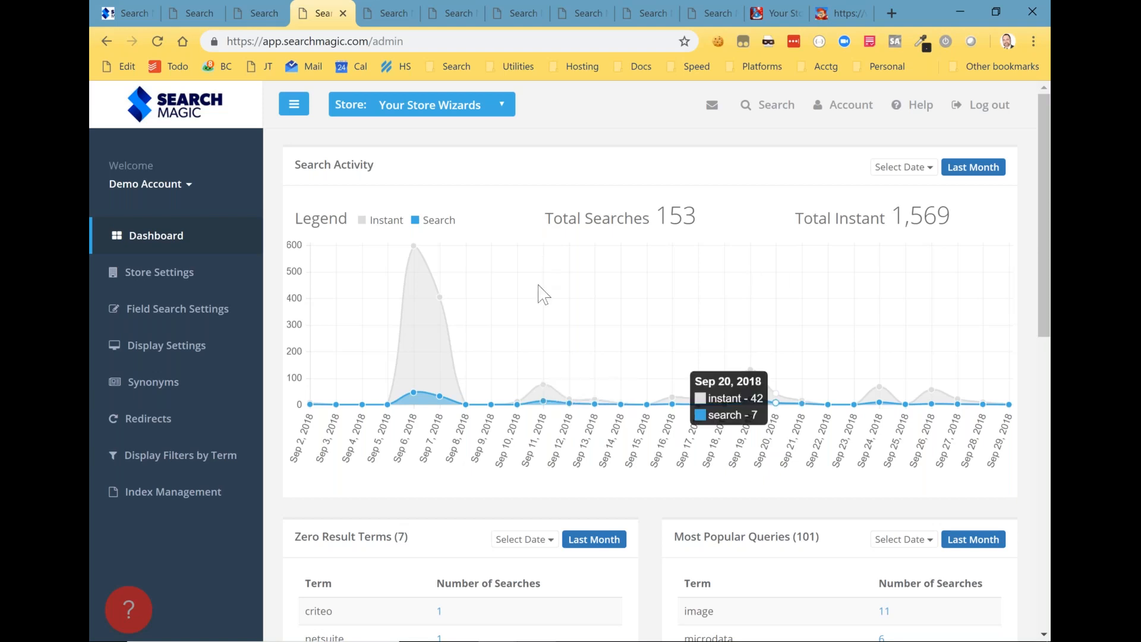
pyautogui.scroll(-1, 538, 294)
pyautogui.scroll(1, 565, 235)
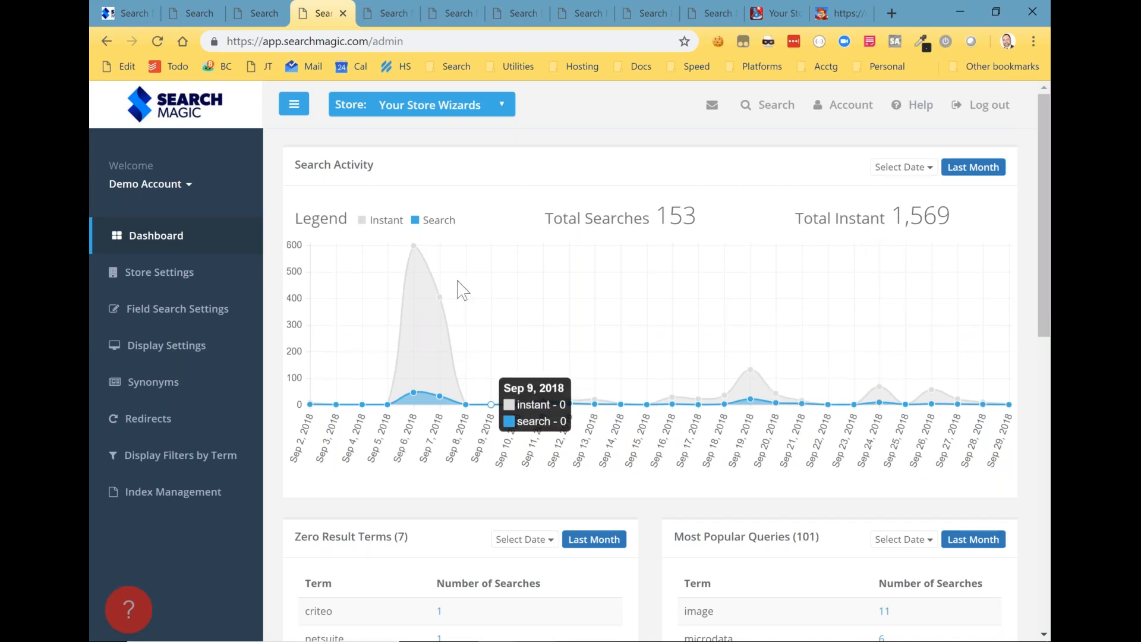
pyautogui.moveTo(437, 332)
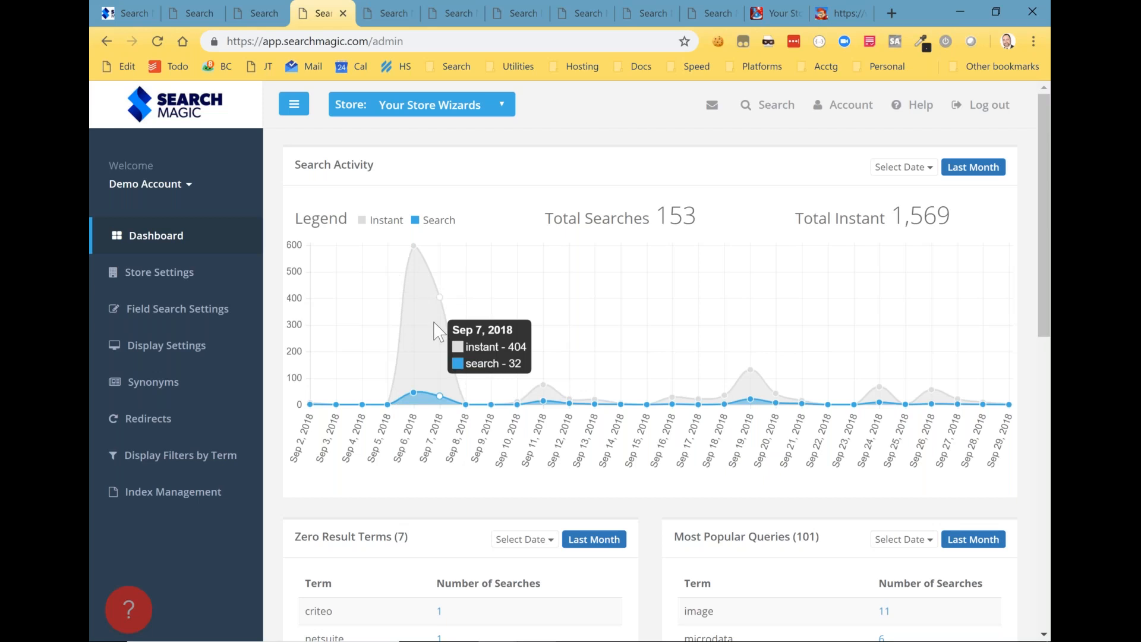
# - Switch to the Your Store Wizards storefront and enter "search" as the store search term
pyautogui.click(769, 10)
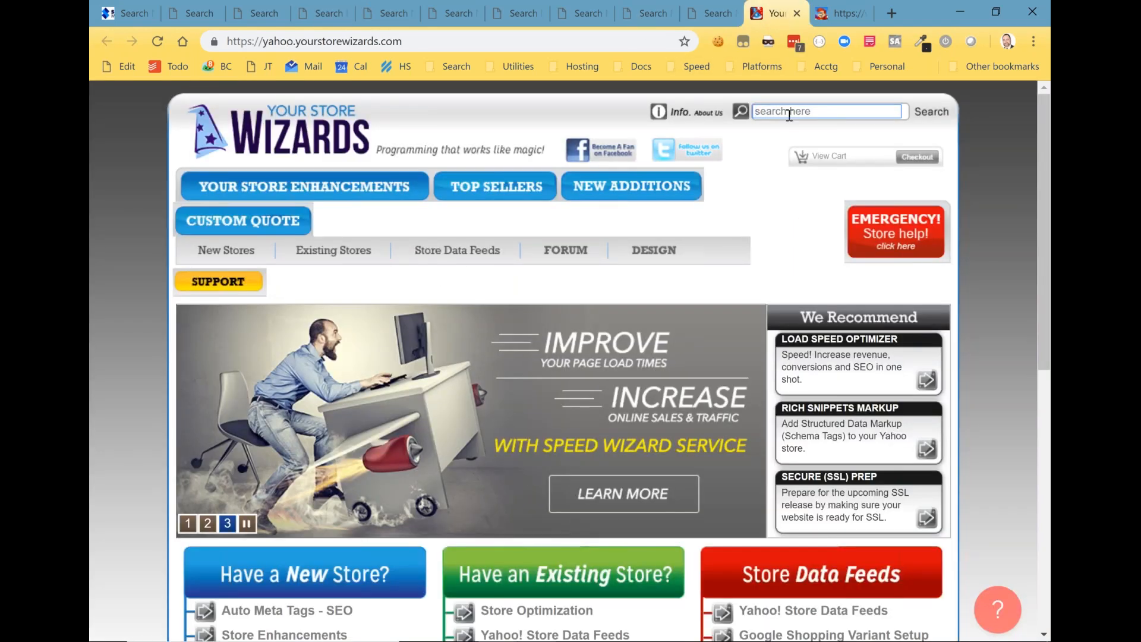
pyautogui.click(790, 113)
pyautogui.write('sea')
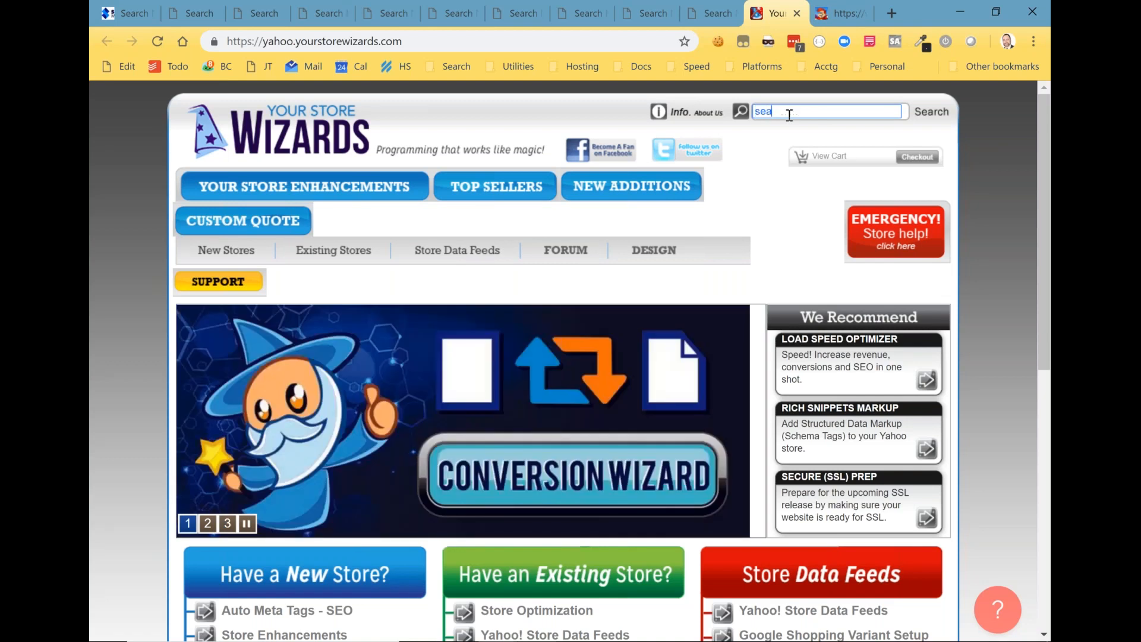
pyautogui.write('rch')
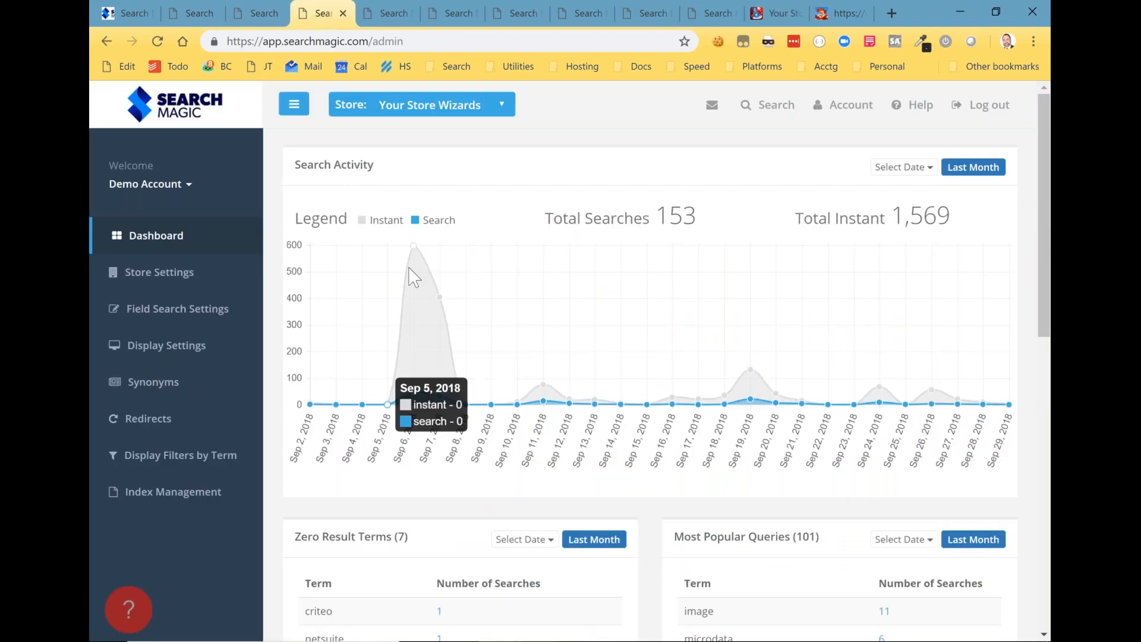
# - Return to the Search Magic dashboard and review the search activity, zero-result, one-result and most popular query reports
pyautogui.moveTo(419, 276)
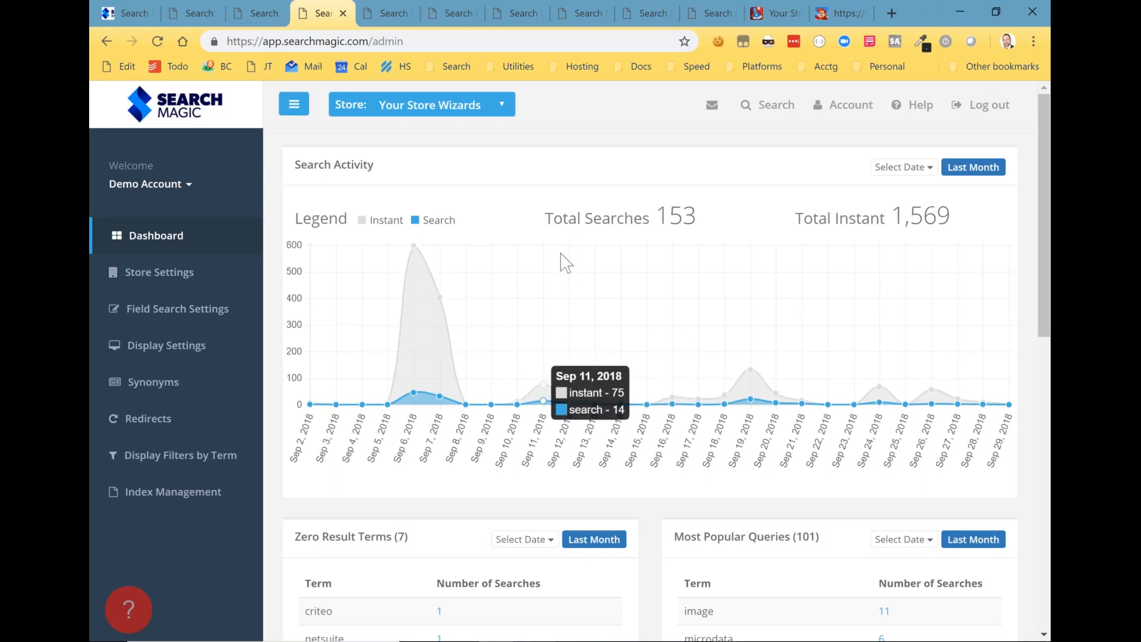
pyautogui.scroll(-5, 565, 262)
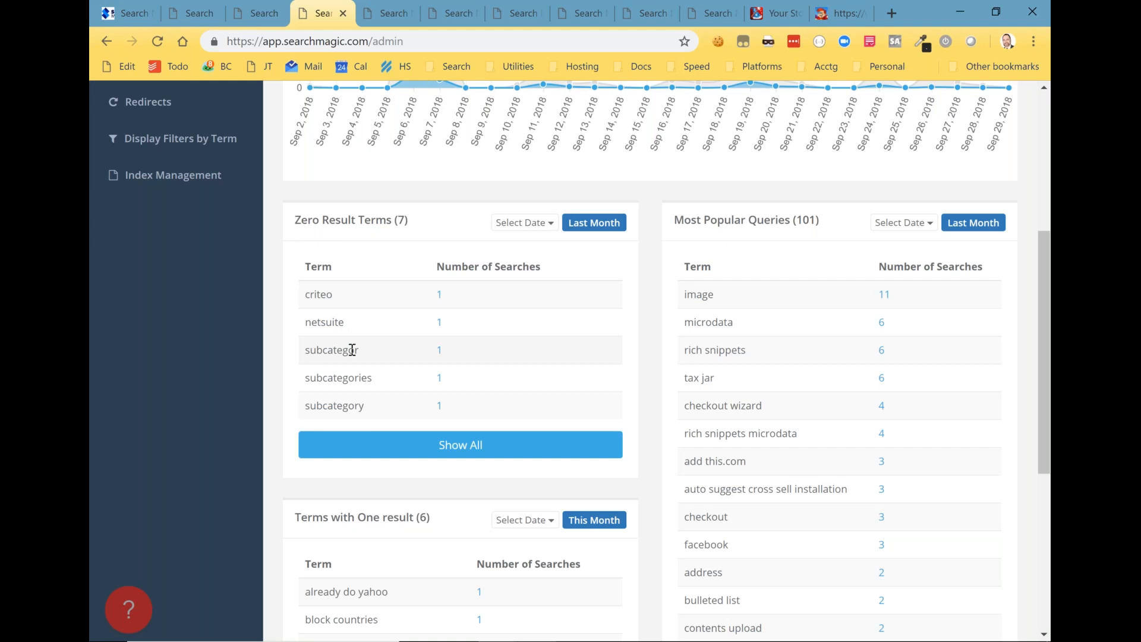
pyautogui.scroll(-4, 380, 349)
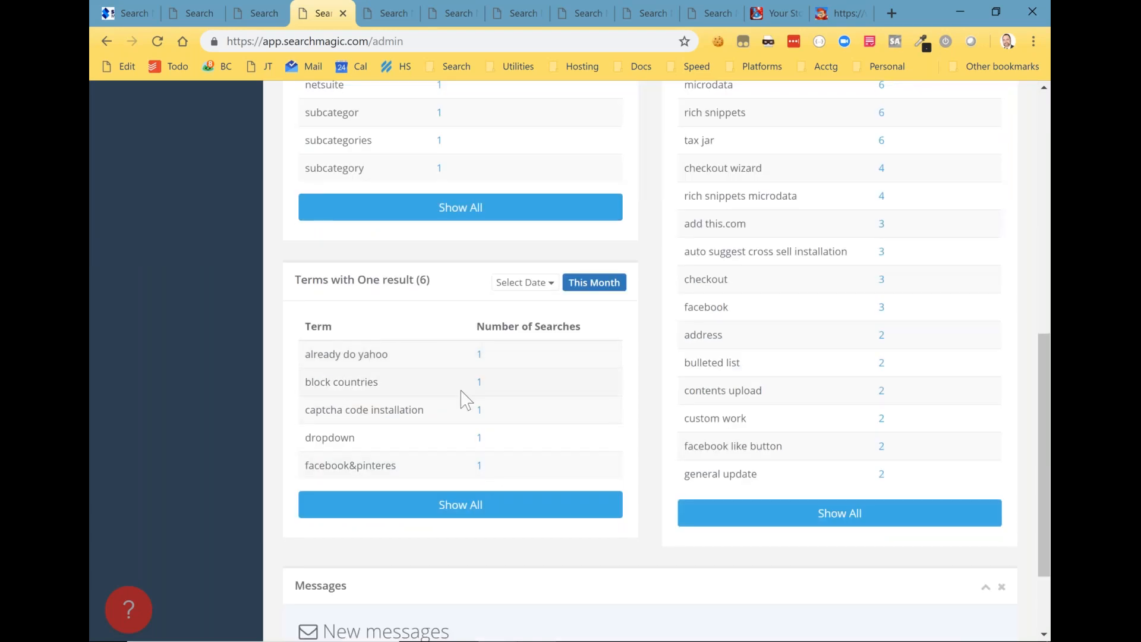
pyautogui.scroll(1, 465, 400)
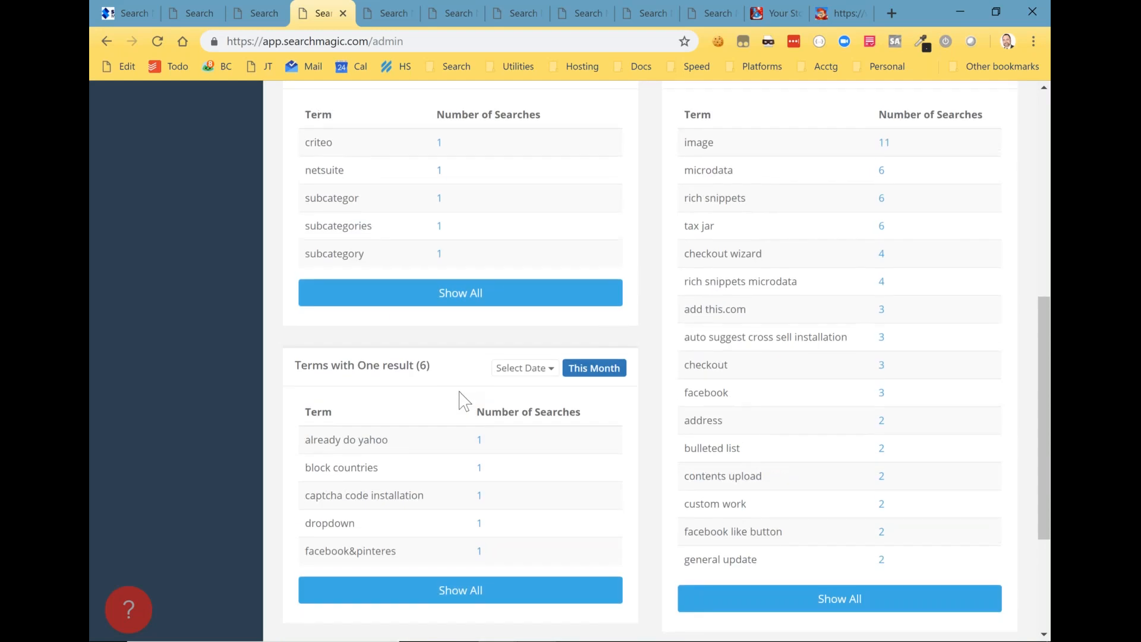
pyautogui.scroll(1, 377, 171)
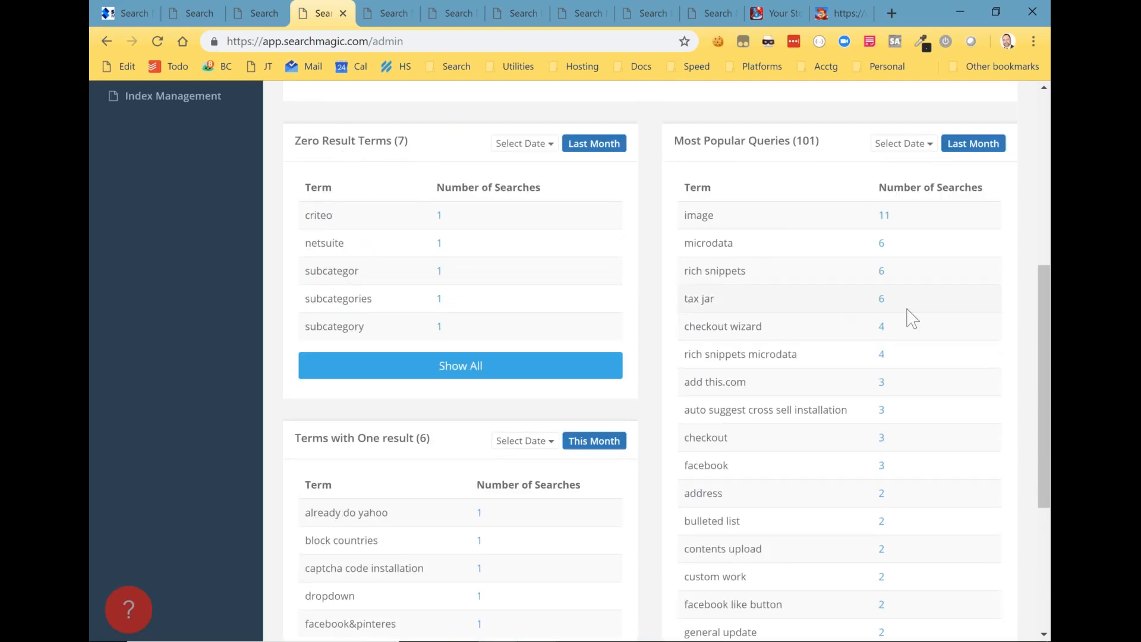
pyautogui.scroll(-2, 912, 318)
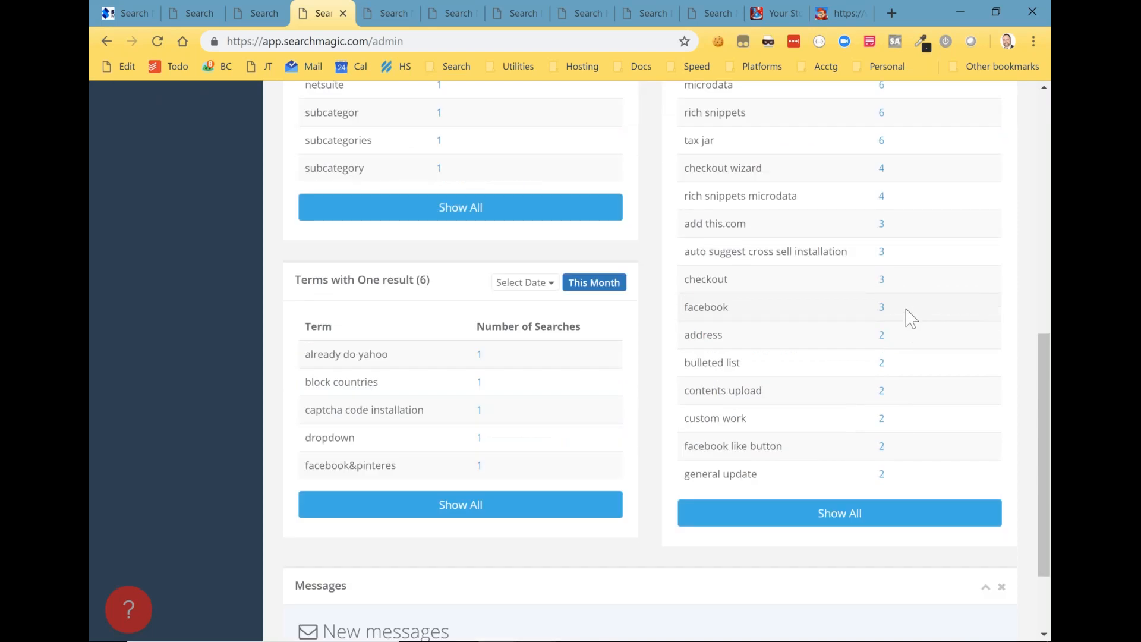
# - View the date range options for the Most Popular Queries report, close them and return to the Search Activity chart
pyautogui.scroll(3, 911, 318)
pyautogui.click(901, 223)
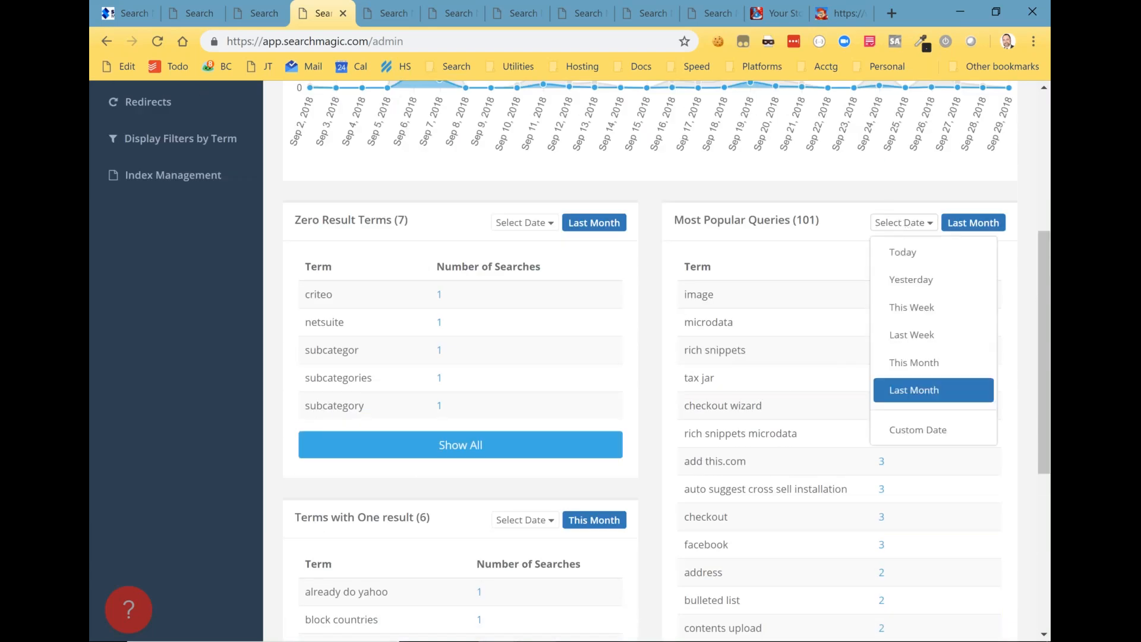
pyautogui.click(826, 228)
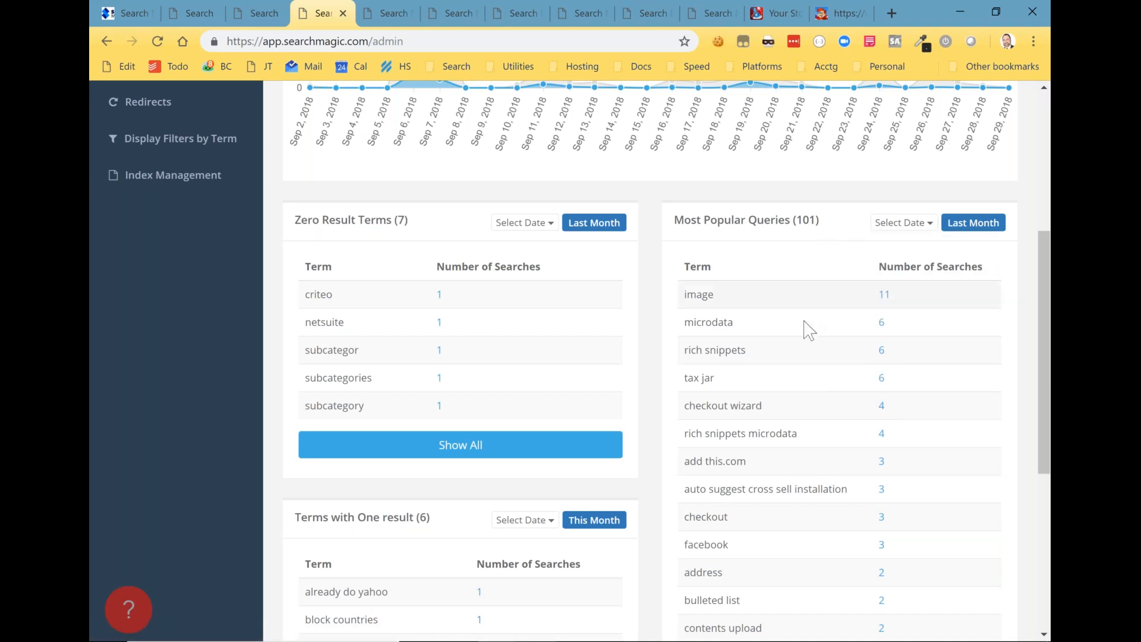
pyautogui.scroll(1, 808, 331)
pyautogui.scroll(5, 808, 331)
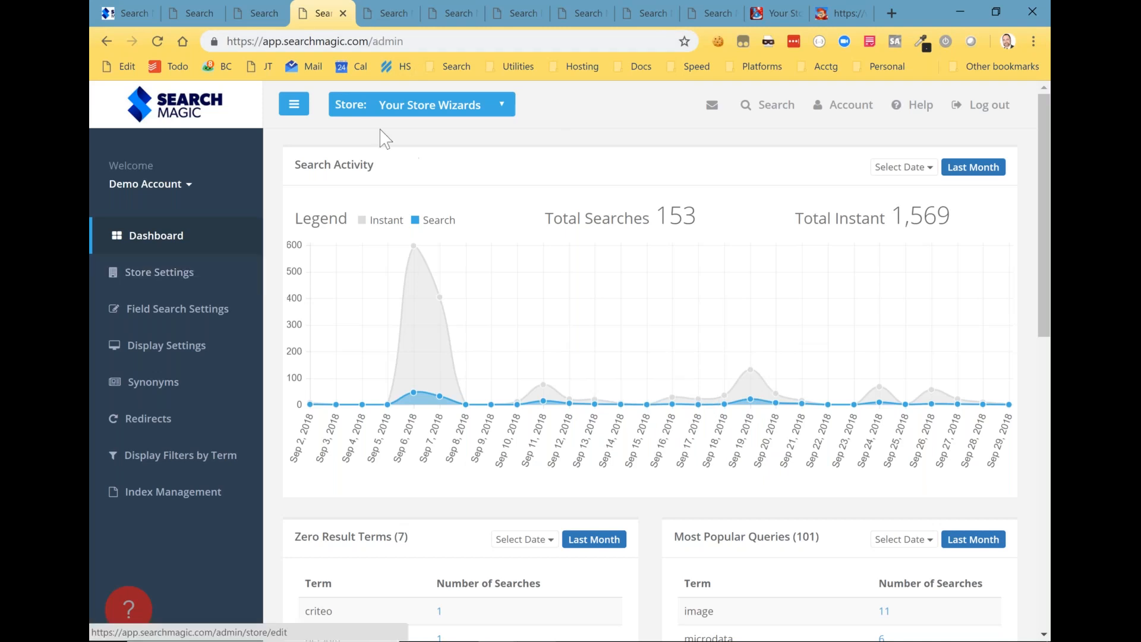
# - Open the Edit Store page, review the account details and place the cursor in the field for IPs not to track
pyautogui.click(387, 13)
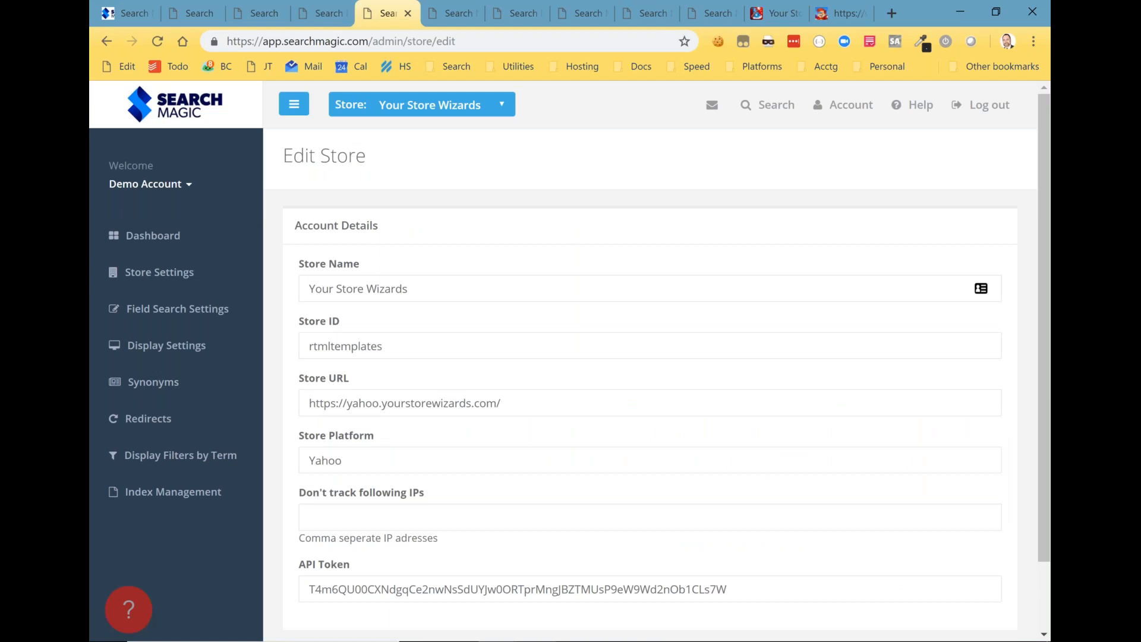
pyautogui.scroll(-1, 474, 307)
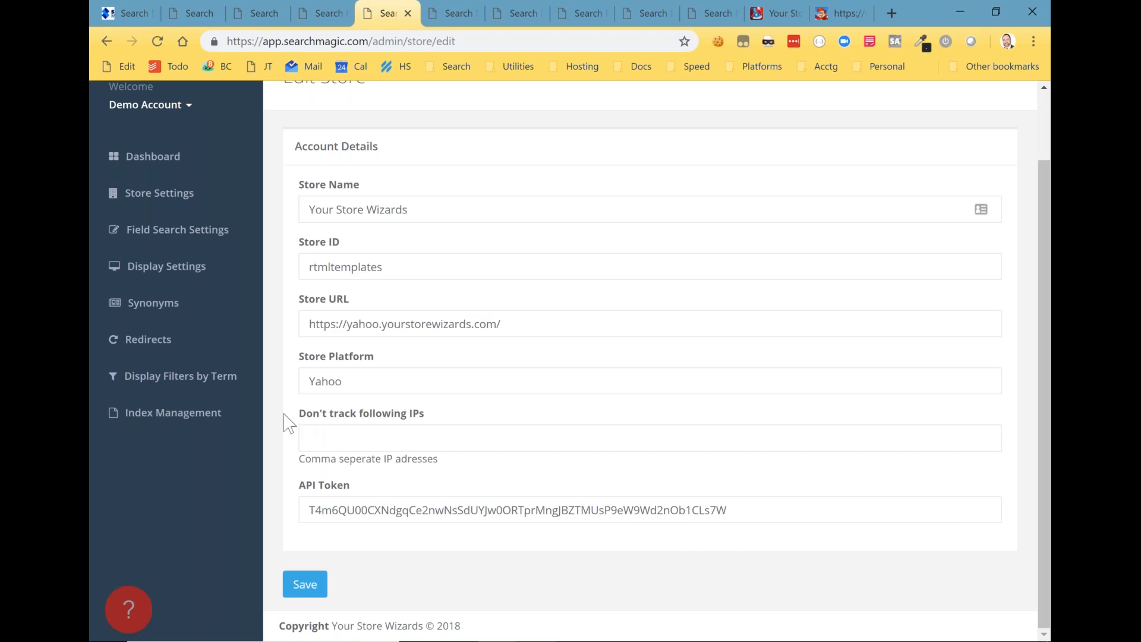
pyautogui.click(353, 438)
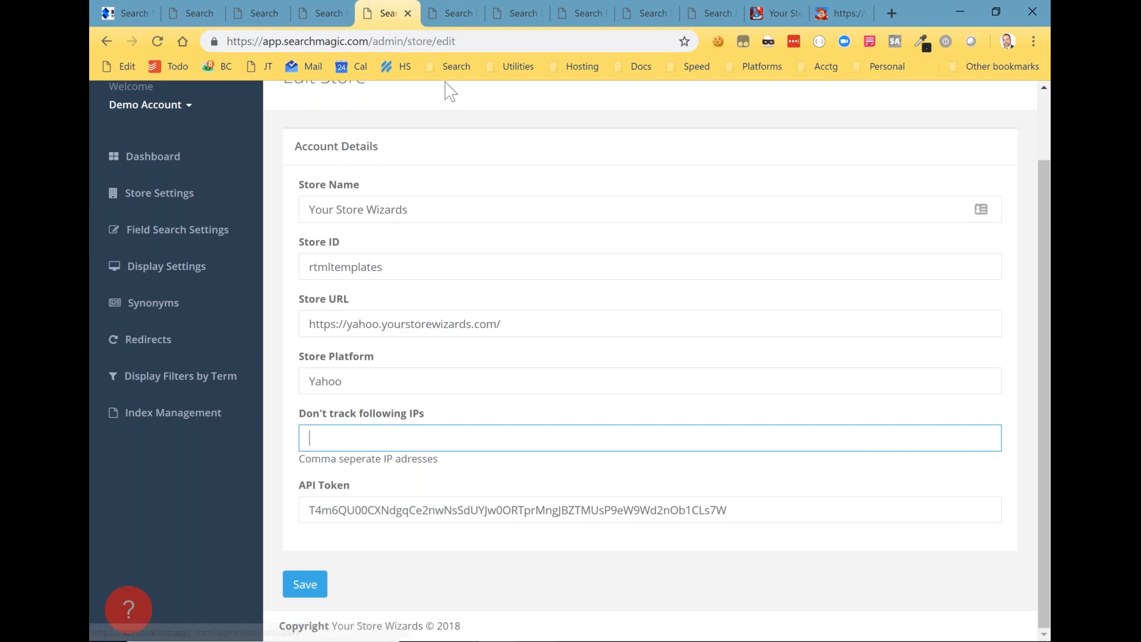
# - Open the Field Settings page and examine the store's field list with its Display, Facet, Sort By and Search options
pyautogui.click(449, 14)
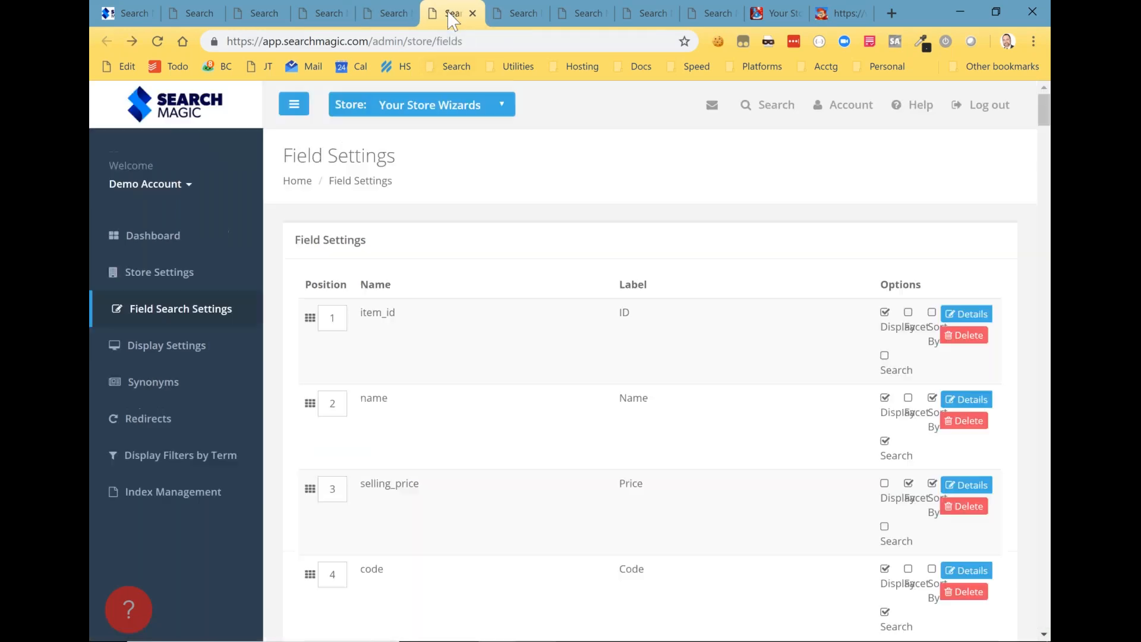
pyautogui.scroll(-18, 455, 296)
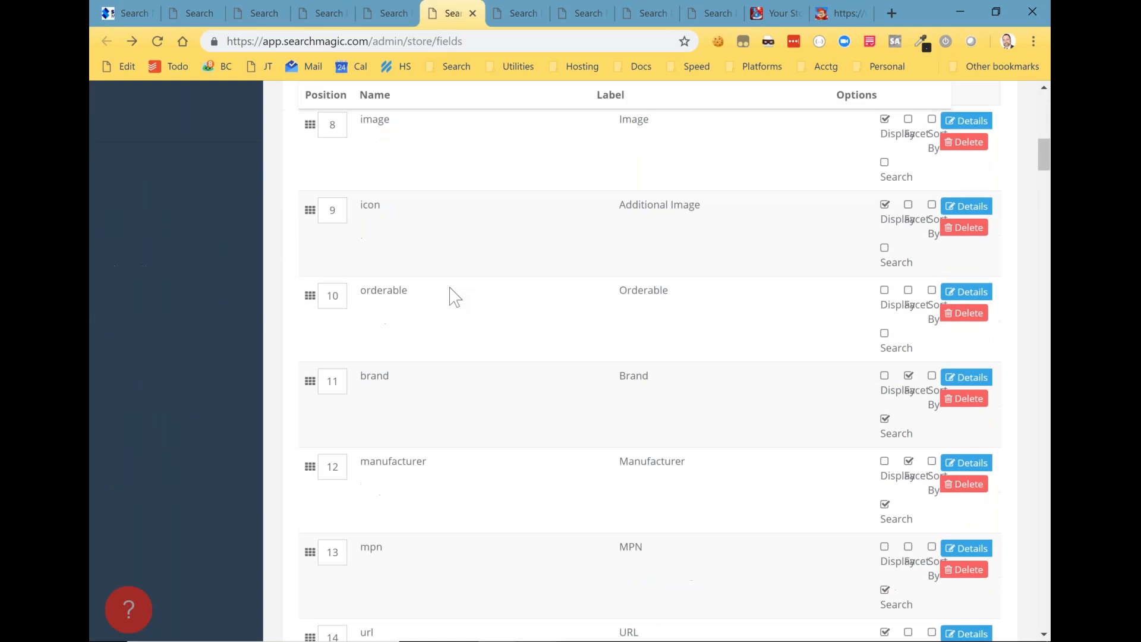
pyautogui.scroll(-15, 455, 296)
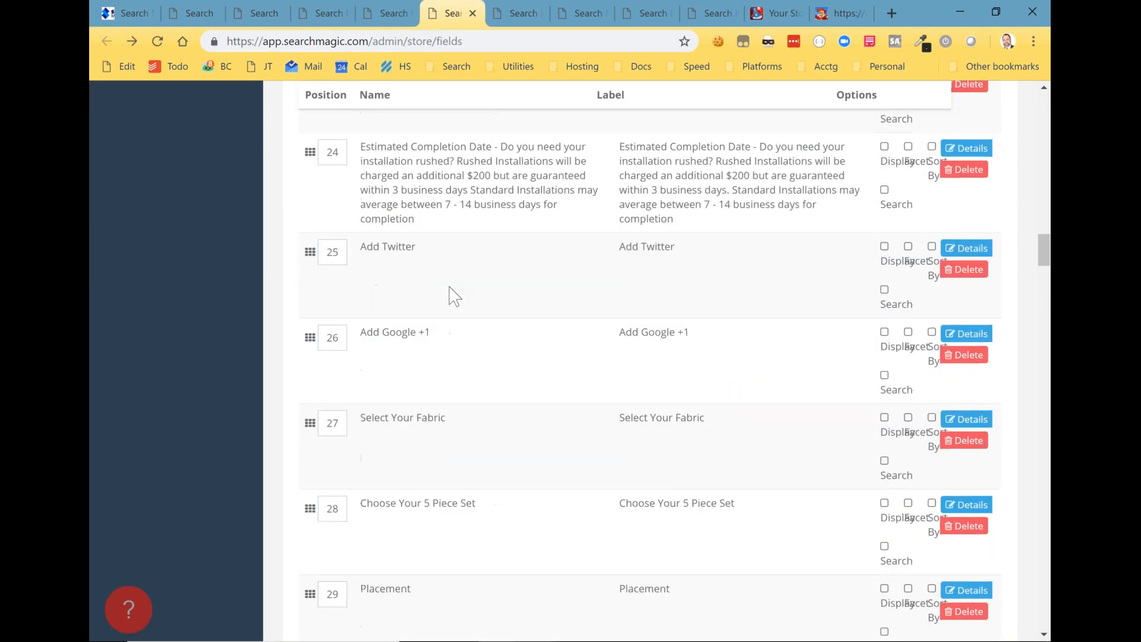
pyautogui.scroll(20, 454, 296)
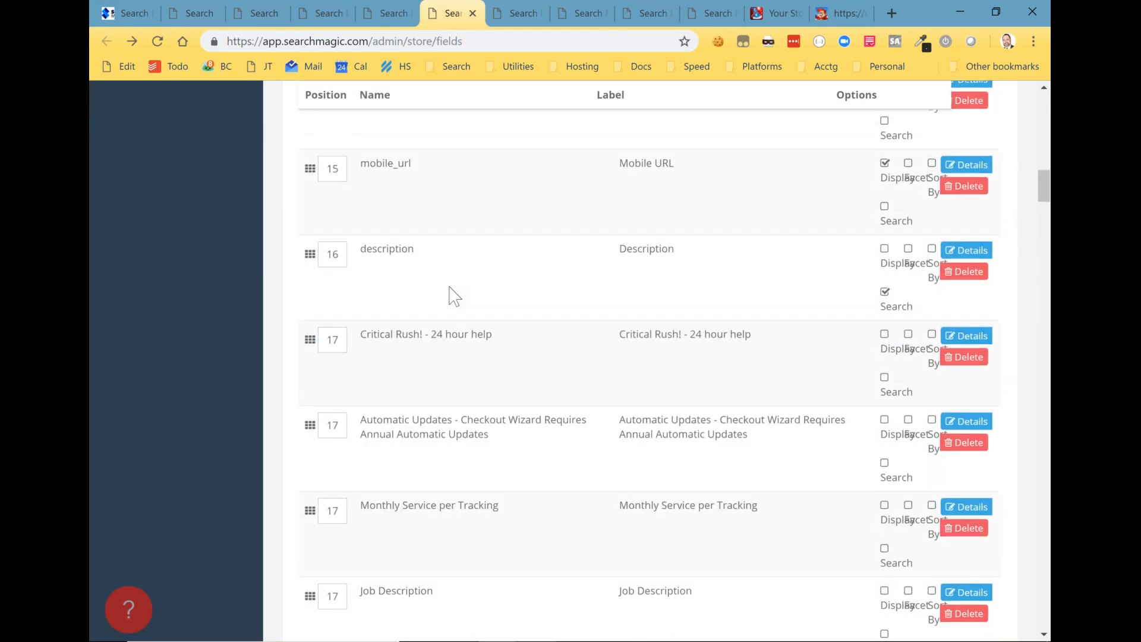
pyautogui.scroll(-20, 455, 296)
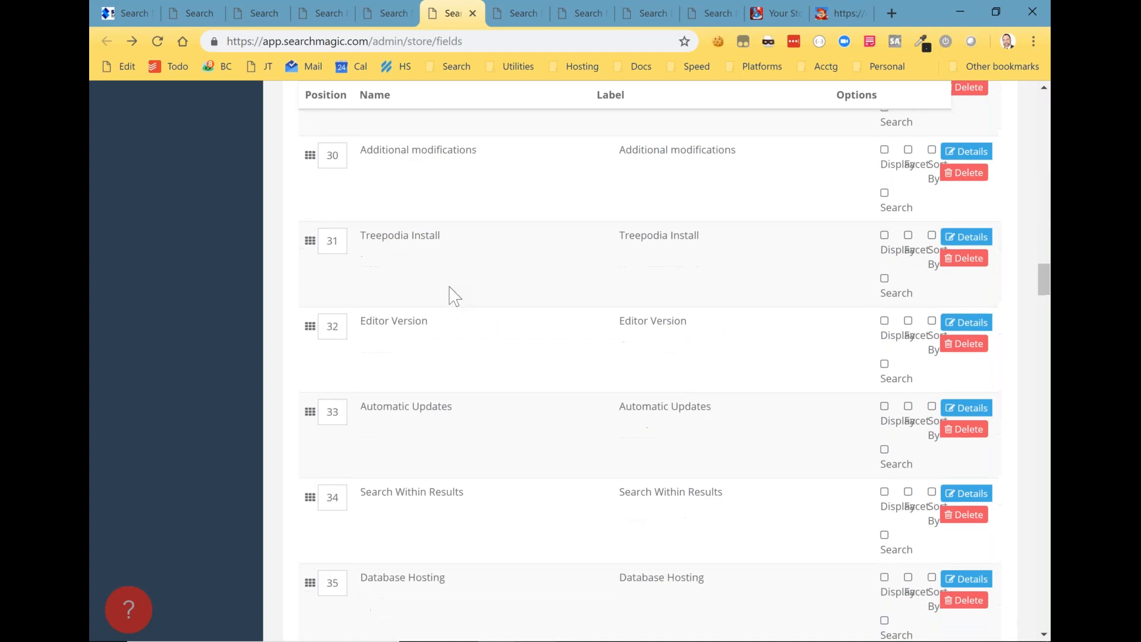
pyautogui.scroll(-11, 455, 296)
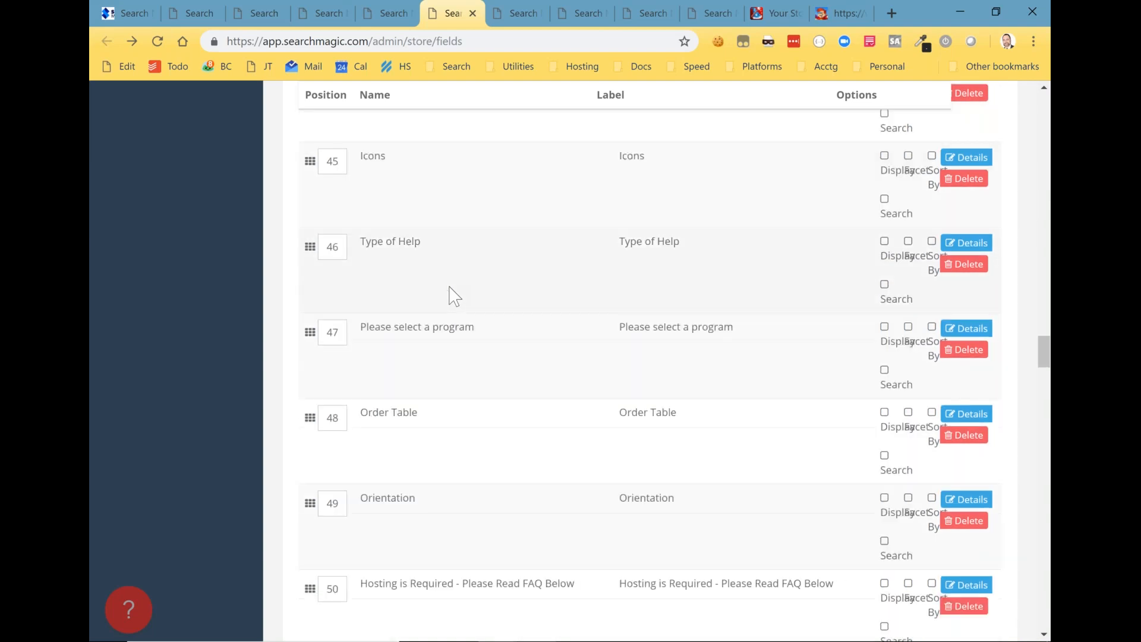
pyautogui.scroll(-17, 455, 296)
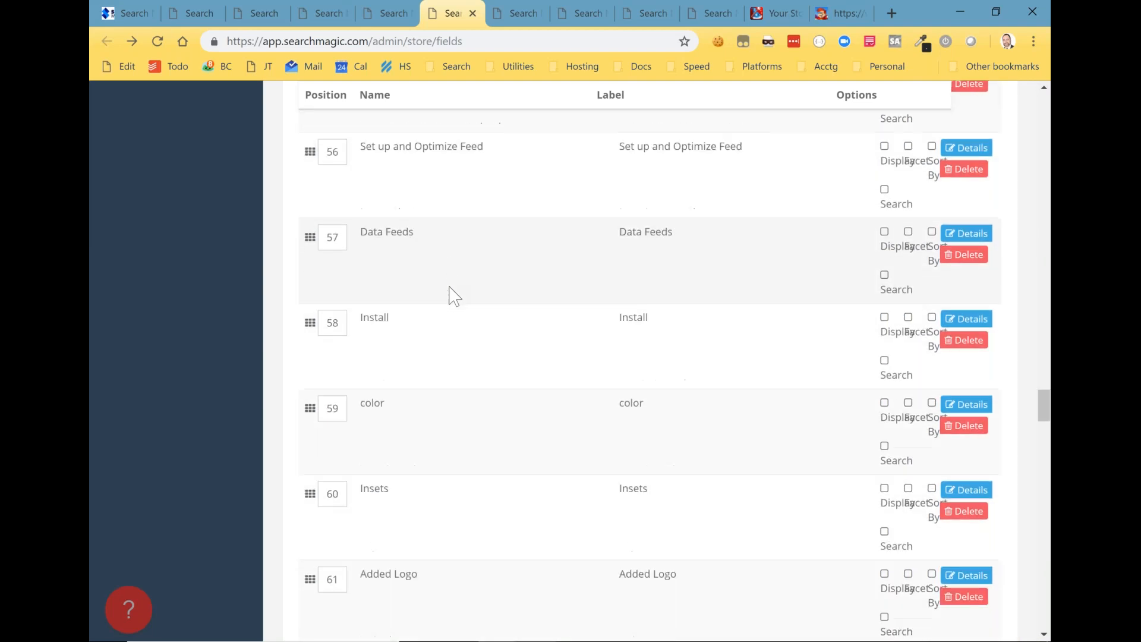
pyautogui.scroll(20, 455, 295)
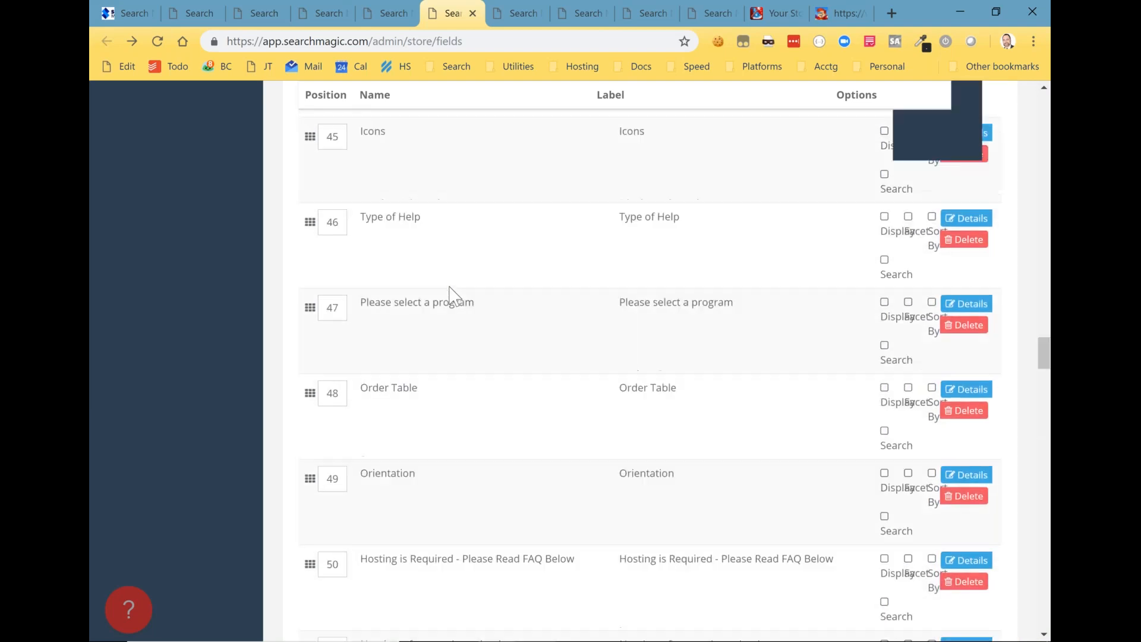
pyautogui.scroll(20, 455, 296)
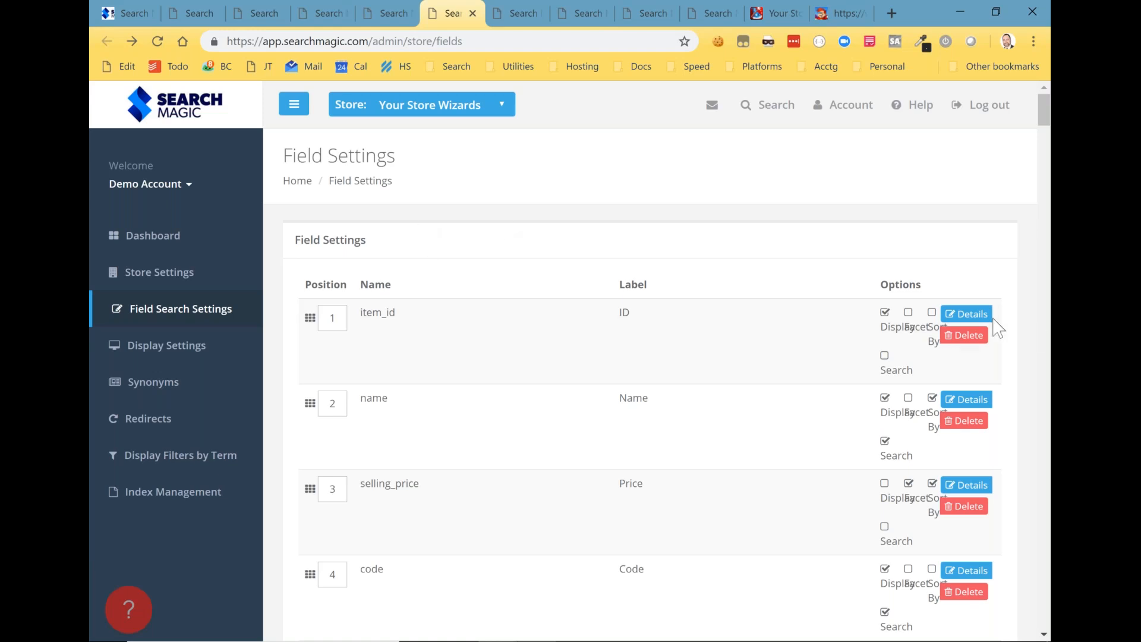
# - Open the details of the item_id field and review its search, sort and filter settings and its list of data values
pyautogui.click(975, 324)
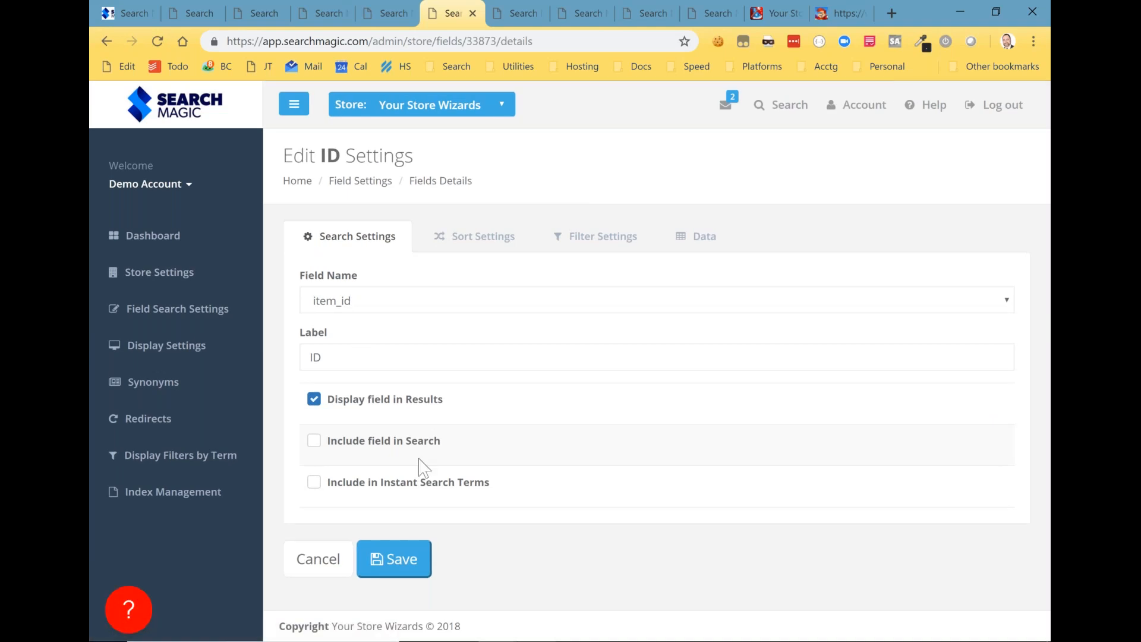
pyautogui.click(475, 245)
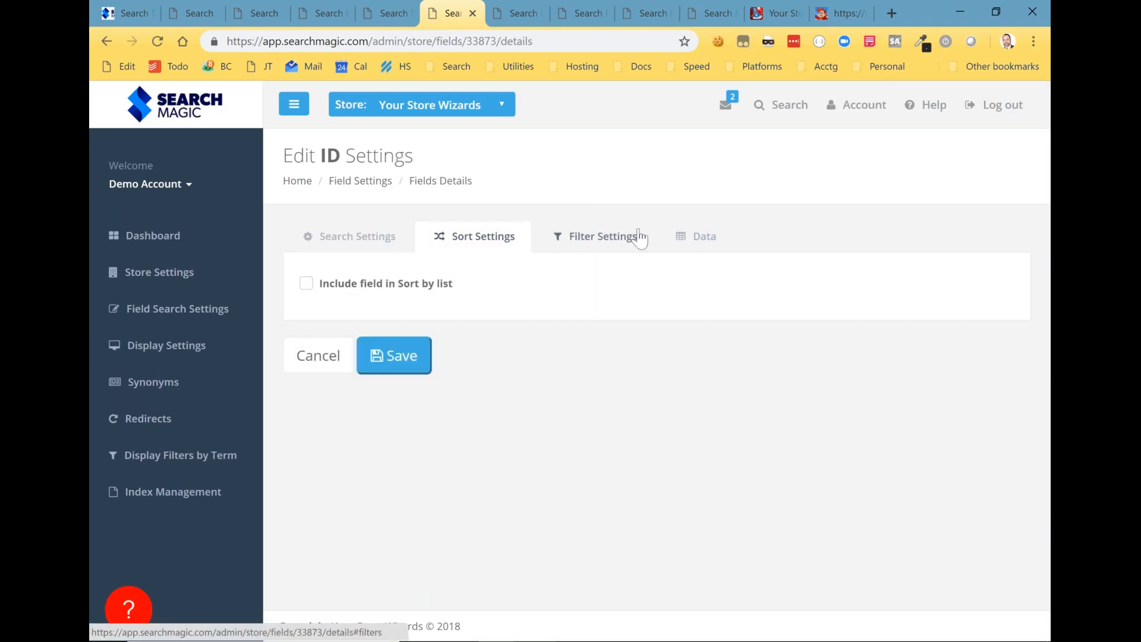
pyautogui.click(627, 240)
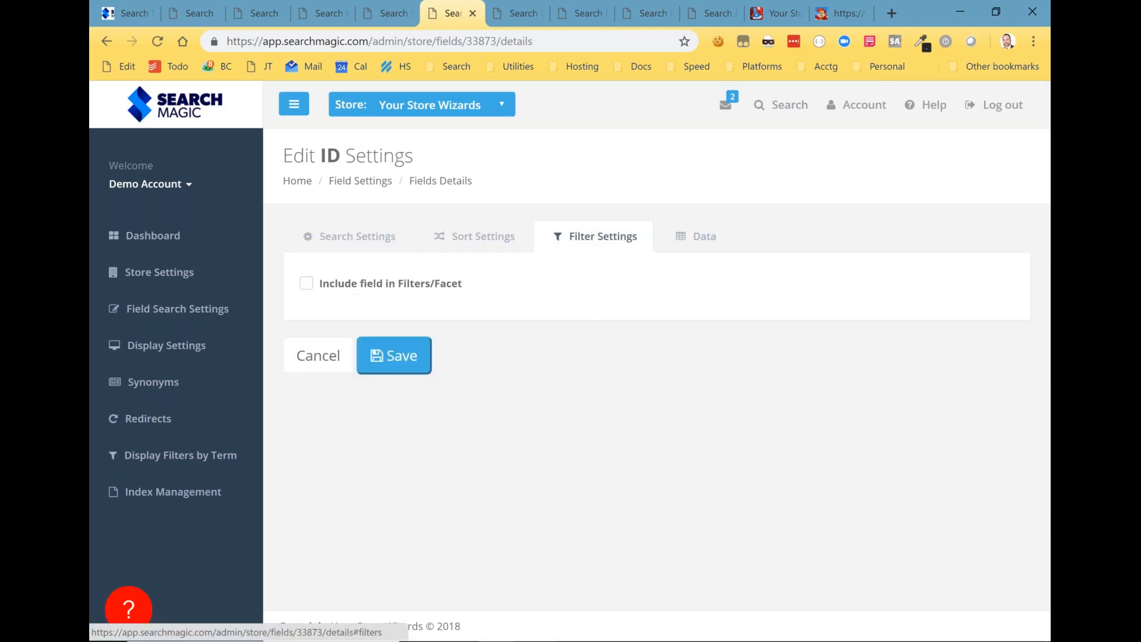
pyautogui.click(695, 244)
pyautogui.scroll(-10, 428, 502)
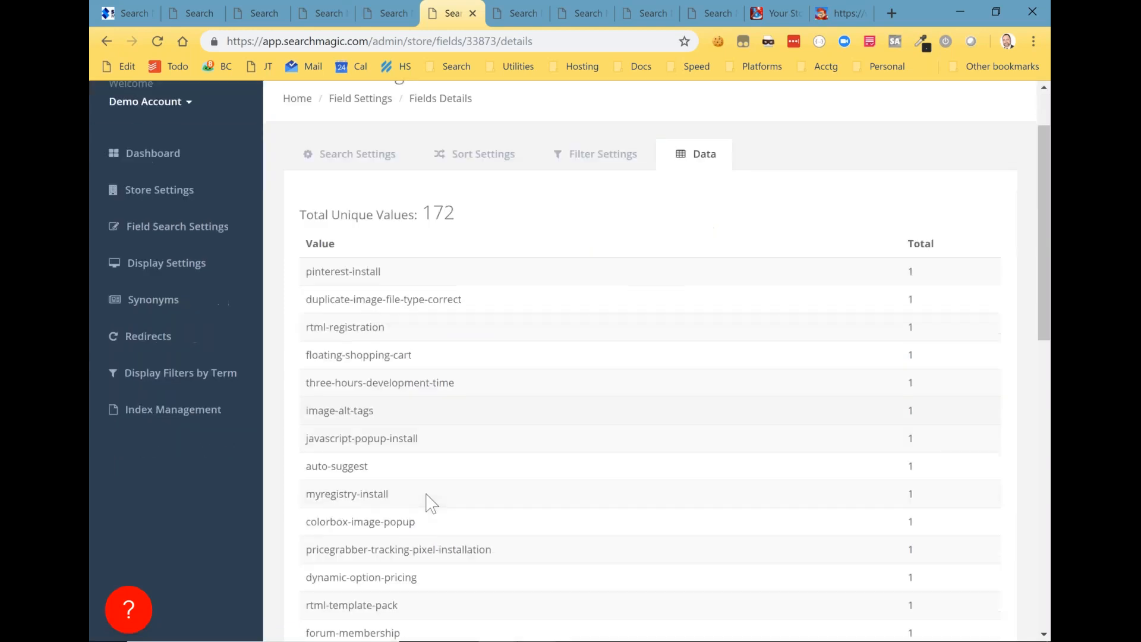
pyautogui.scroll(-3, 427, 502)
pyautogui.scroll(15, 428, 502)
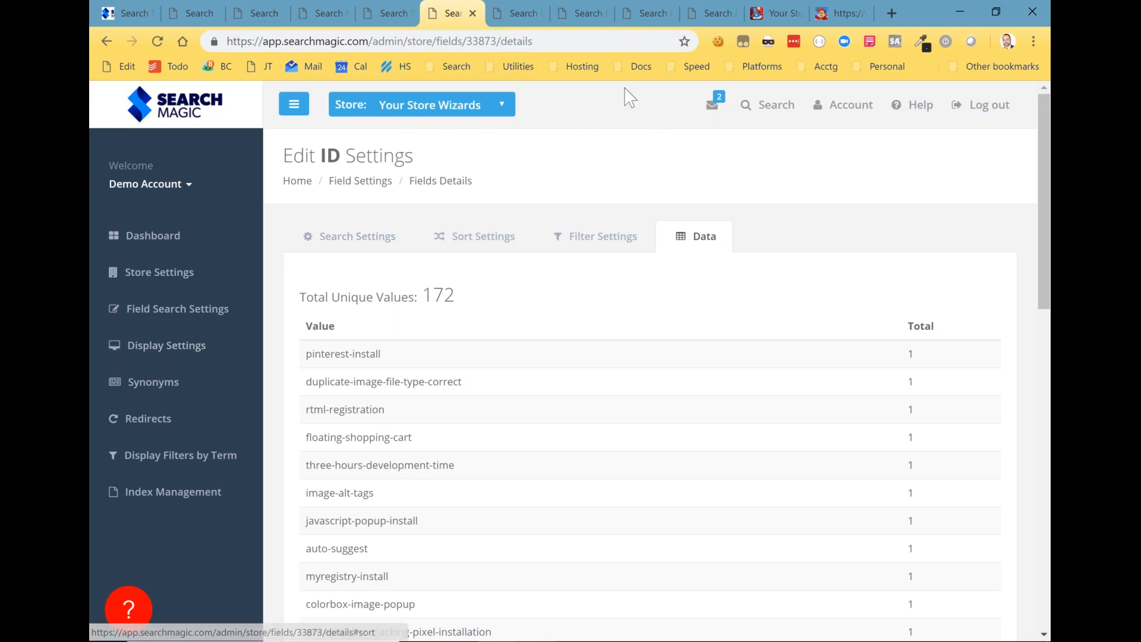
# - Open the store's Display Settings and review the filtering, pagination, redirect, image placeholder, items per page and default sort options
pyautogui.click(508, 12)
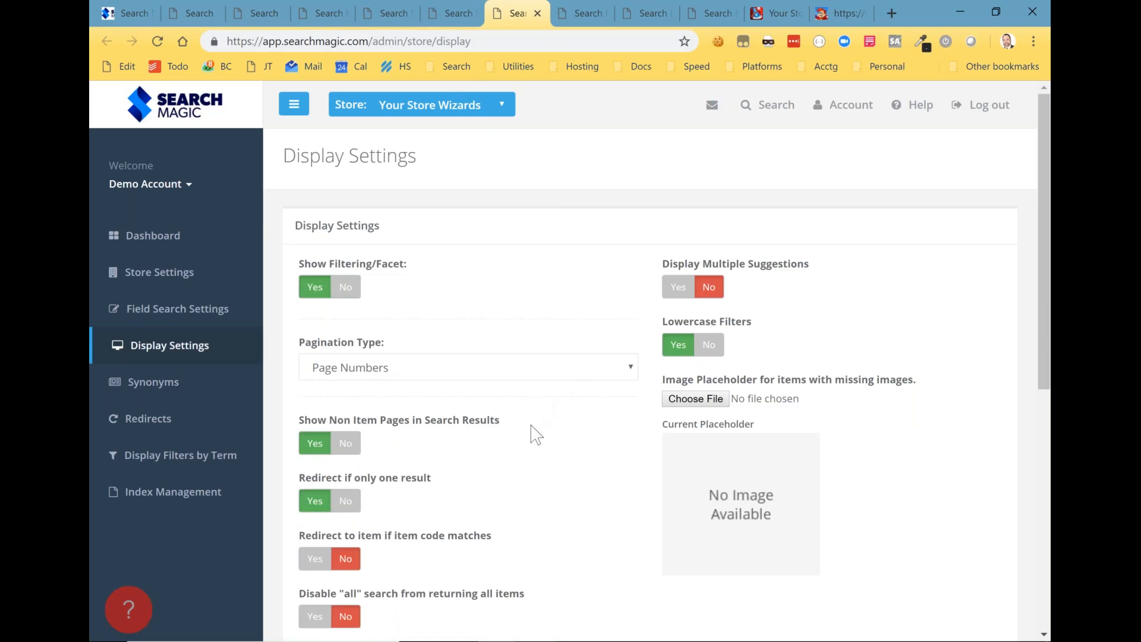
pyautogui.scroll(-3, 536, 435)
pyautogui.scroll(3, 536, 434)
pyautogui.scroll(-3, 608, 470)
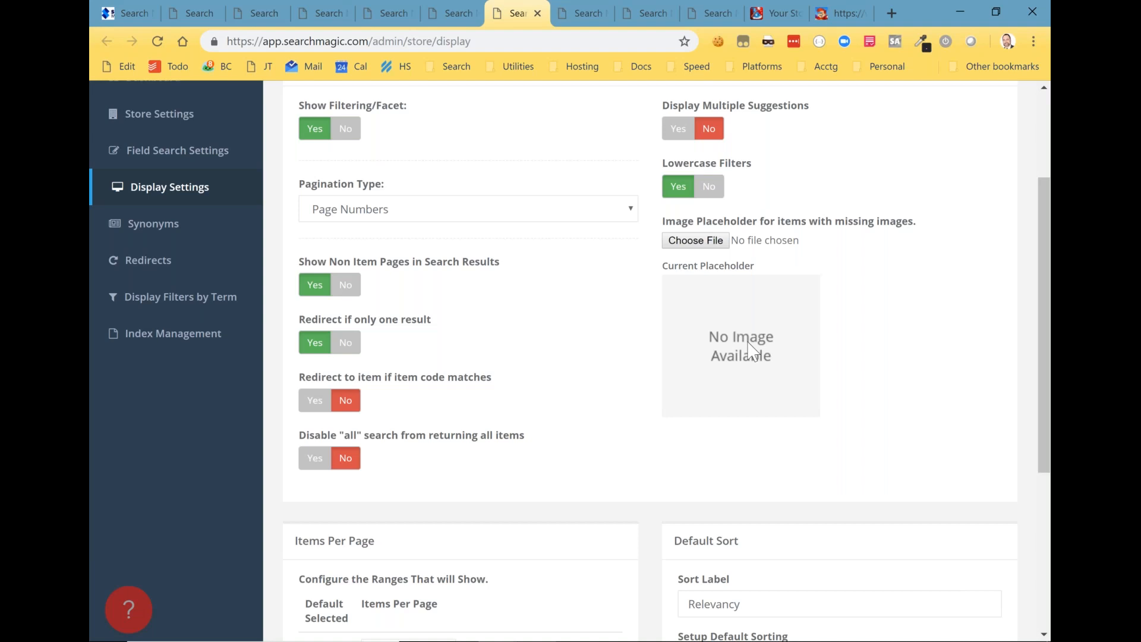
pyautogui.scroll(-5, 745, 382)
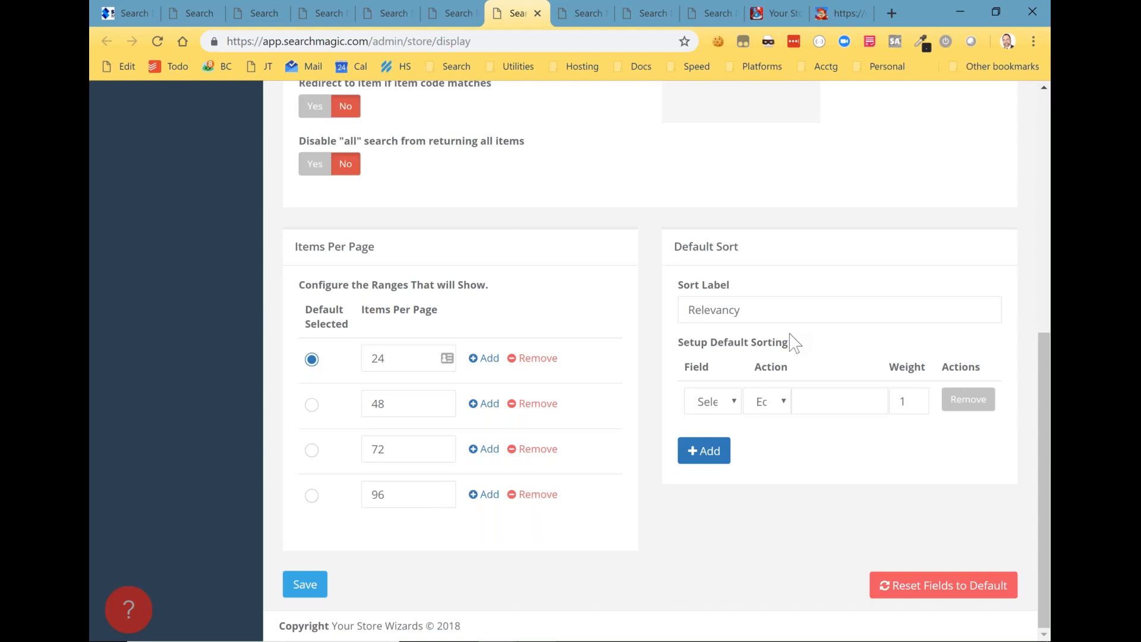
# - View the Field and Action choices for the default sorting rule, then close them without choosing one
pyautogui.click(720, 401)
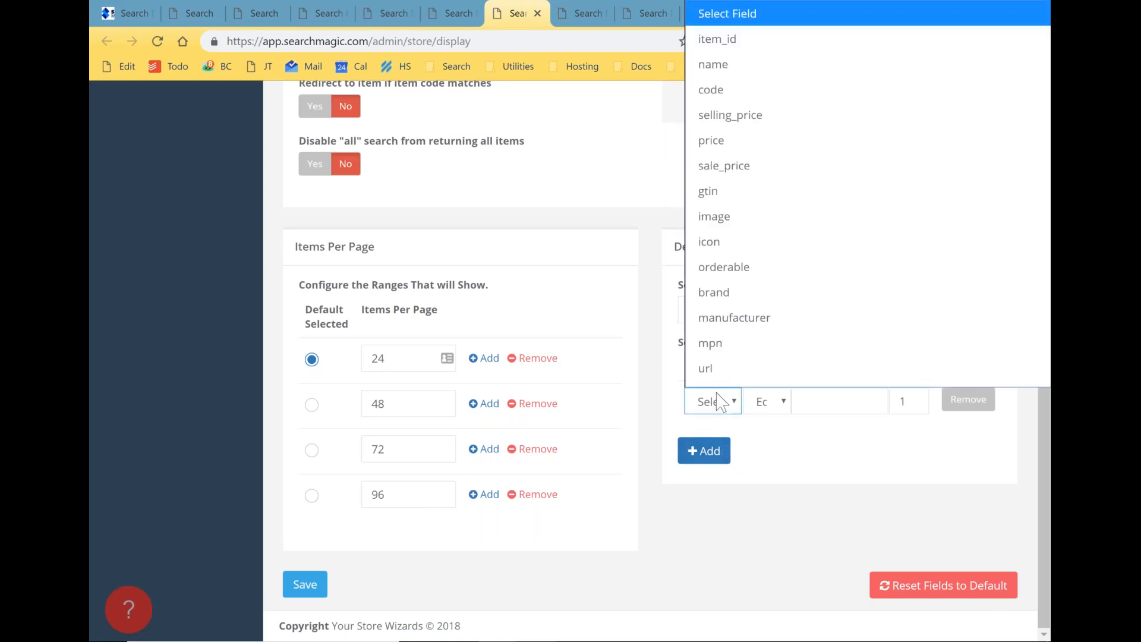
pyautogui.scroll(-1, 726, 342)
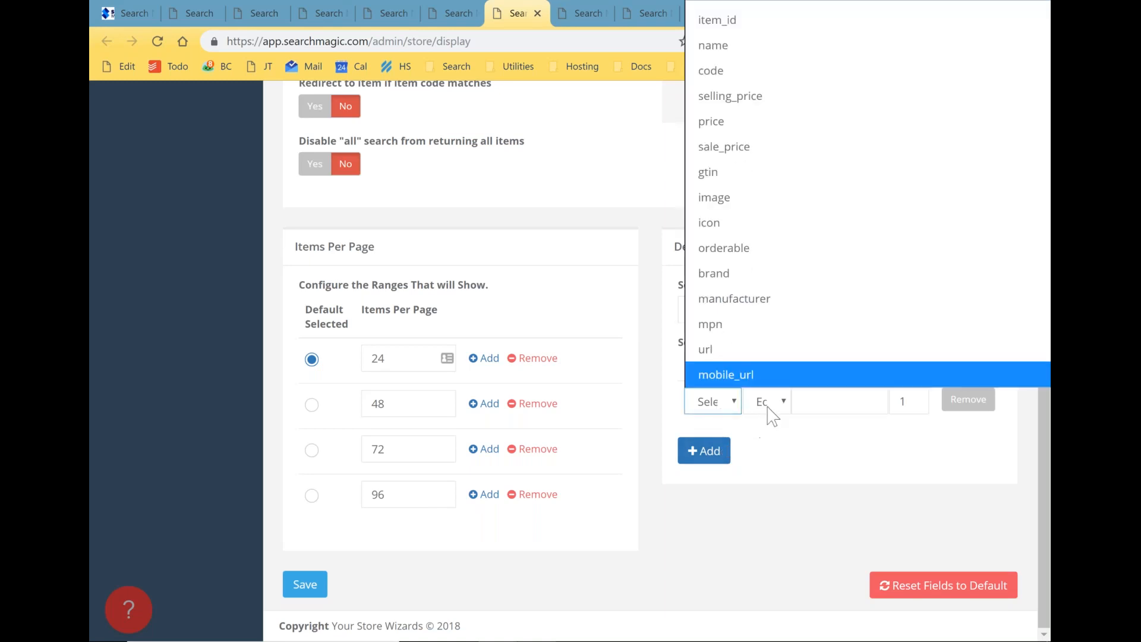
pyautogui.click(770, 407)
pyautogui.click(770, 411)
pyautogui.click(771, 410)
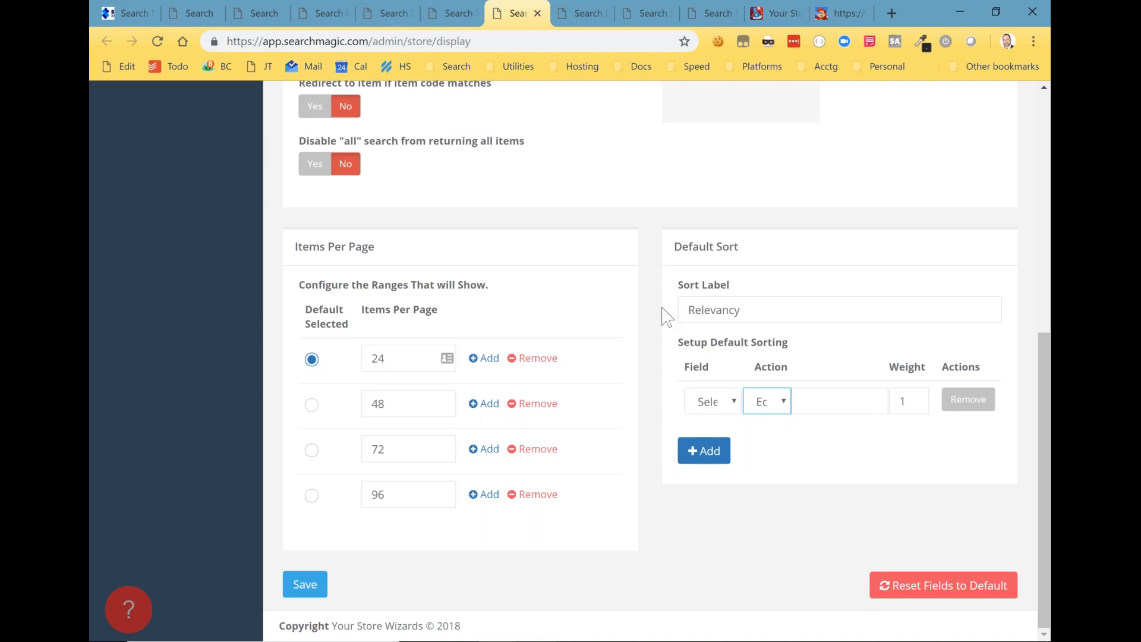
pyautogui.scroll(1, 666, 315)
pyautogui.scroll(7, 665, 315)
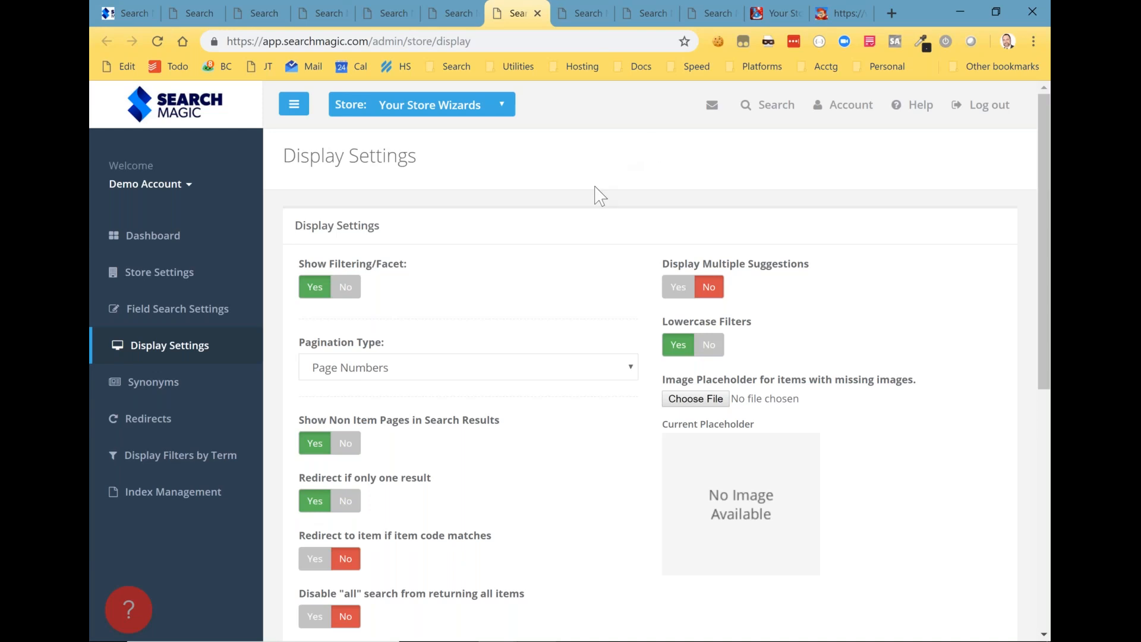
# - Go to the store's Synonyms page and start creating a new synonym
pyautogui.click(585, 16)
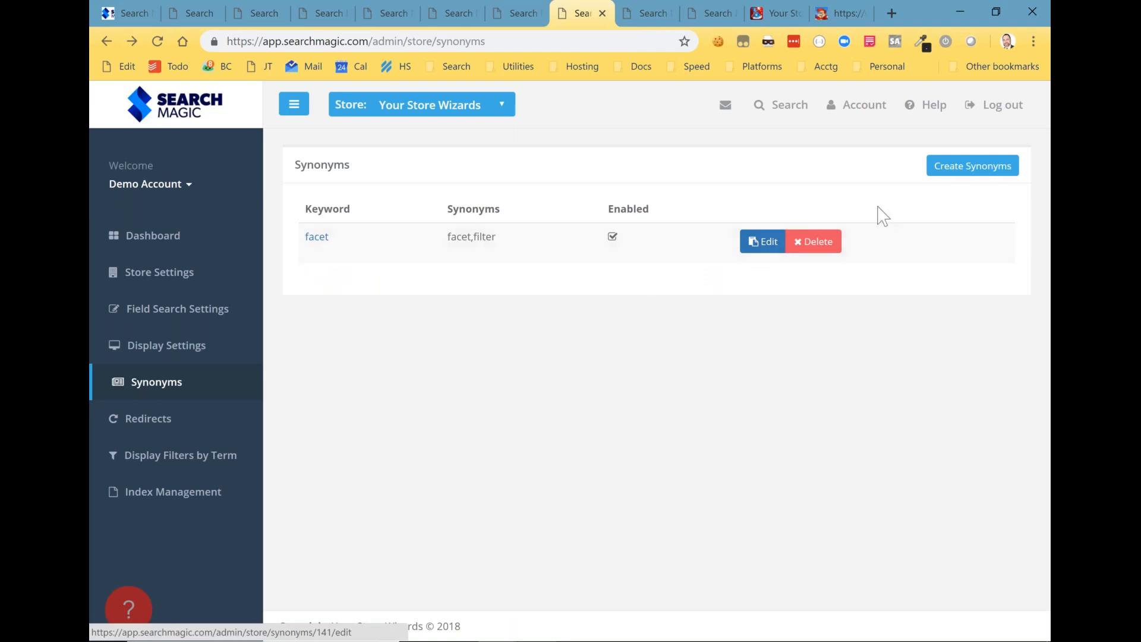
pyautogui.click(968, 173)
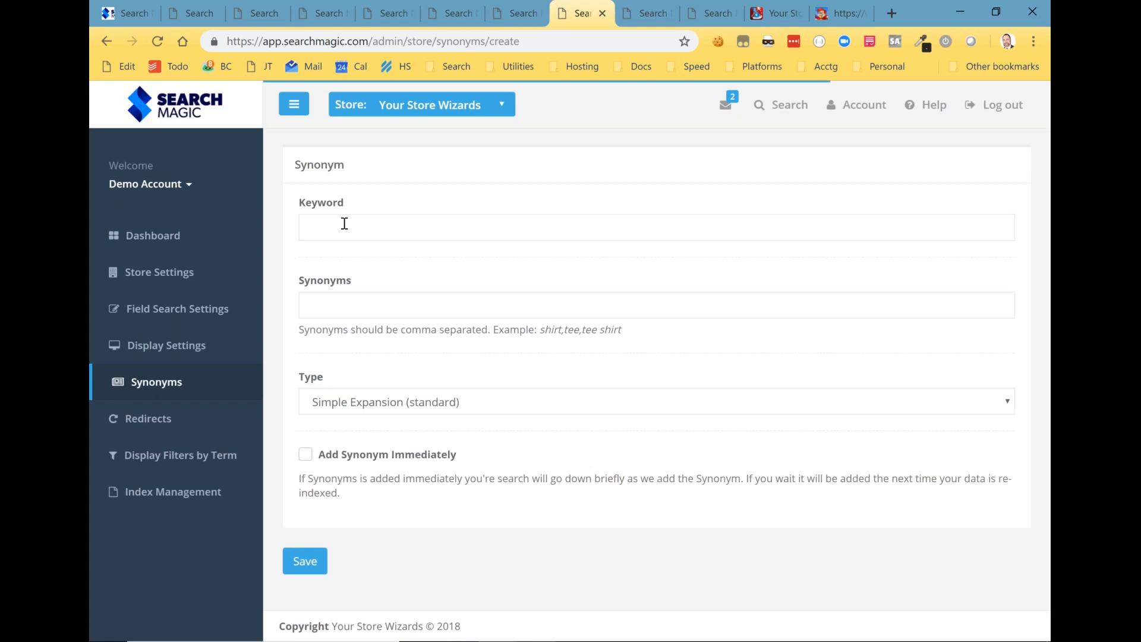
# - Try the keyword shirt with the synonyms shrit,t in the new synonym form
pyautogui.click(344, 223)
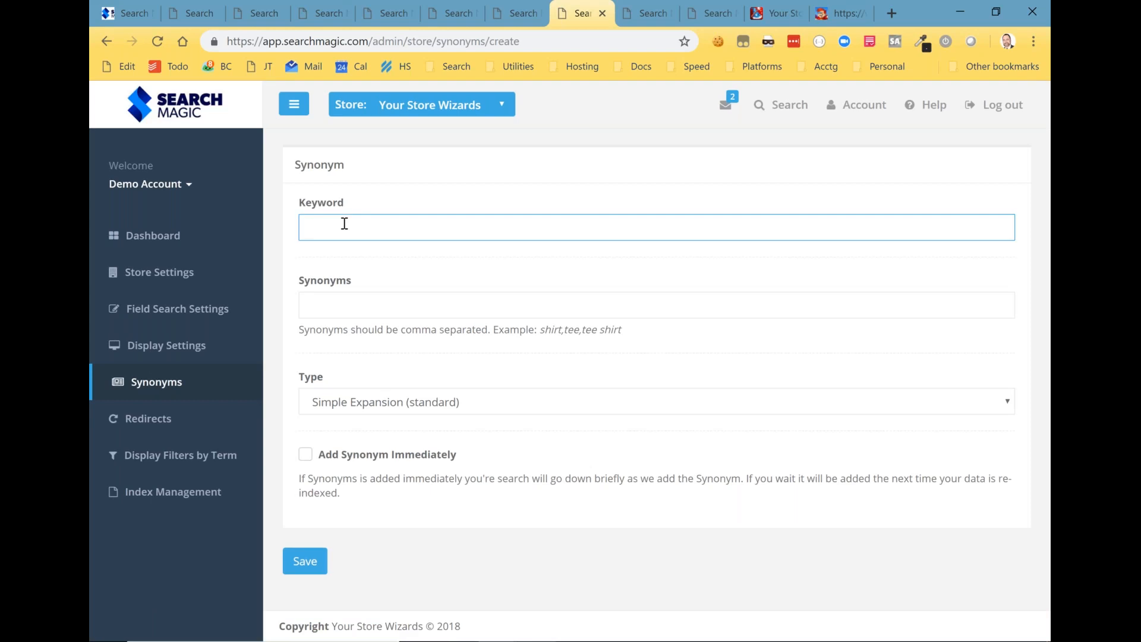
pyautogui.write('shirt')
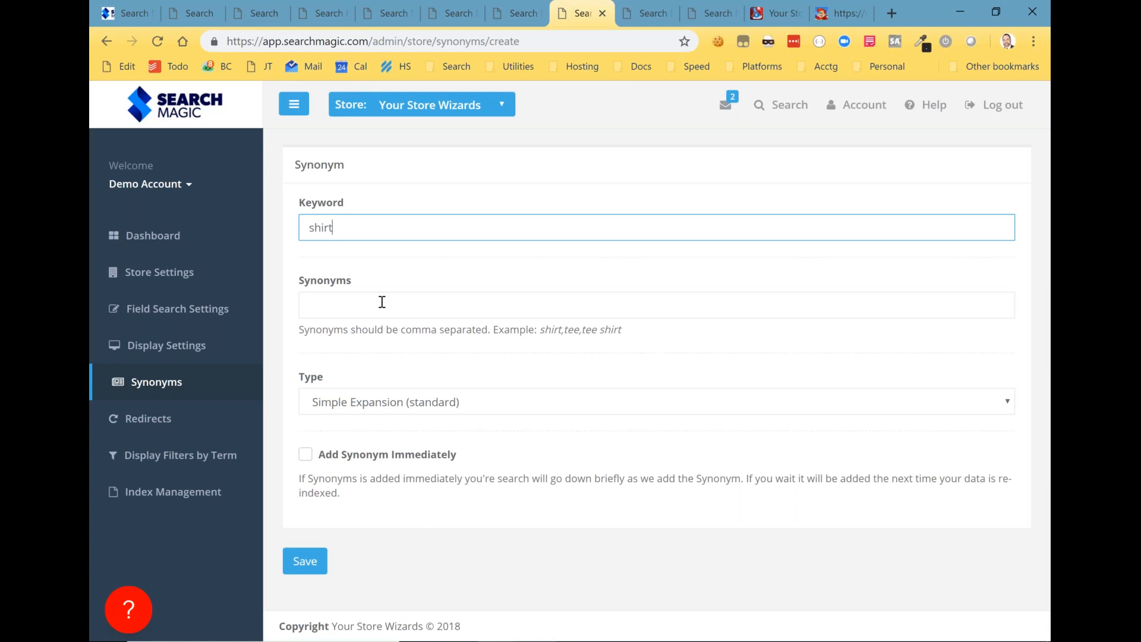
pyautogui.click(416, 305)
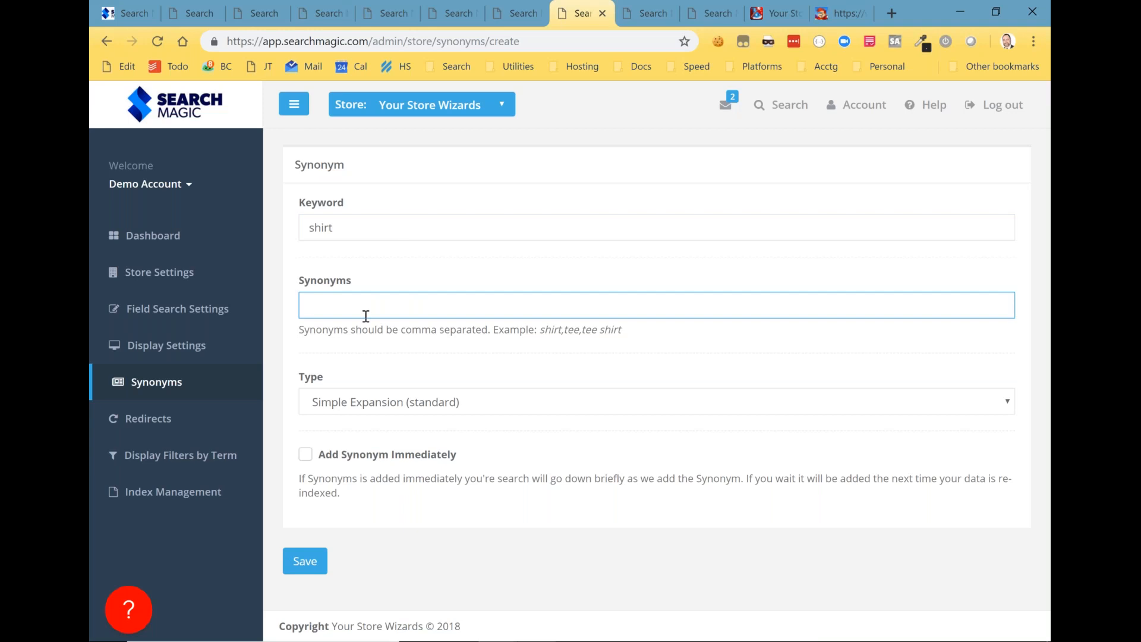
pyautogui.write('t,t')
pyautogui.press('BackSpace')
pyautogui.write('shi')
pyautogui.press('BackSpace')
pyautogui.press('BackSpace')
pyautogui.press('BackSpace')
pyautogui.write('t')
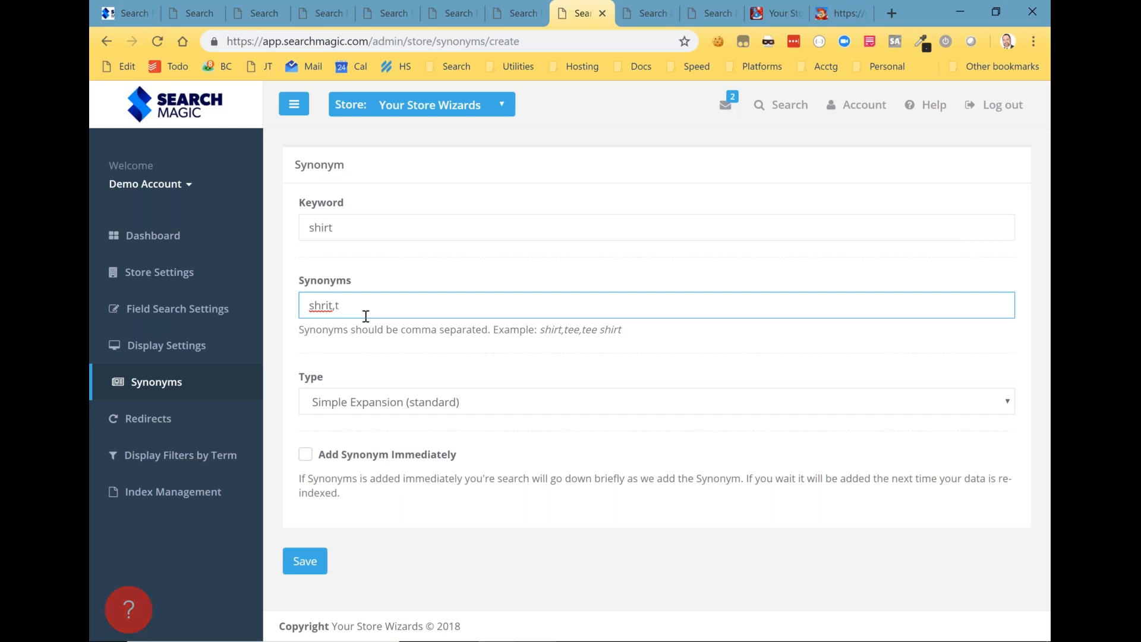
# - Set the keyword to tshirt and the synonyms to t-shirt,tee shirt, and view the Type options, keeping Simple Expansion (standard)
pyautogui.doubleClick(358, 226)
pyautogui.write('tshirt')
pyautogui.press('Tab')
pyautogui.write('t-shirt,tee shirt,')
pyautogui.press('BackSpace')
pyautogui.click(430, 402)
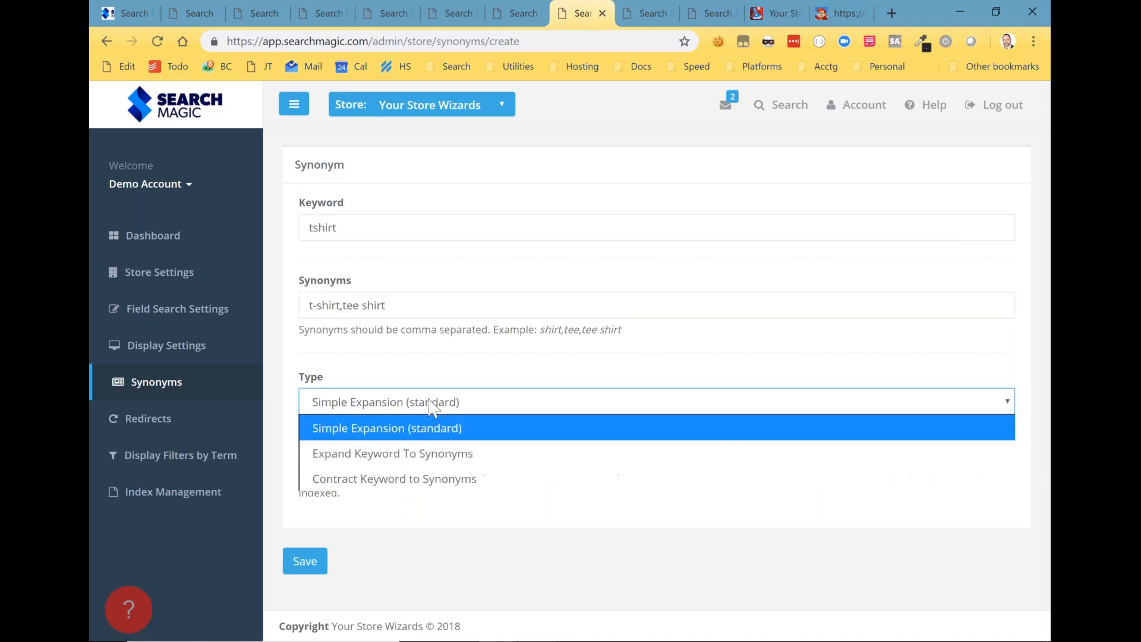
pyautogui.click(431, 402)
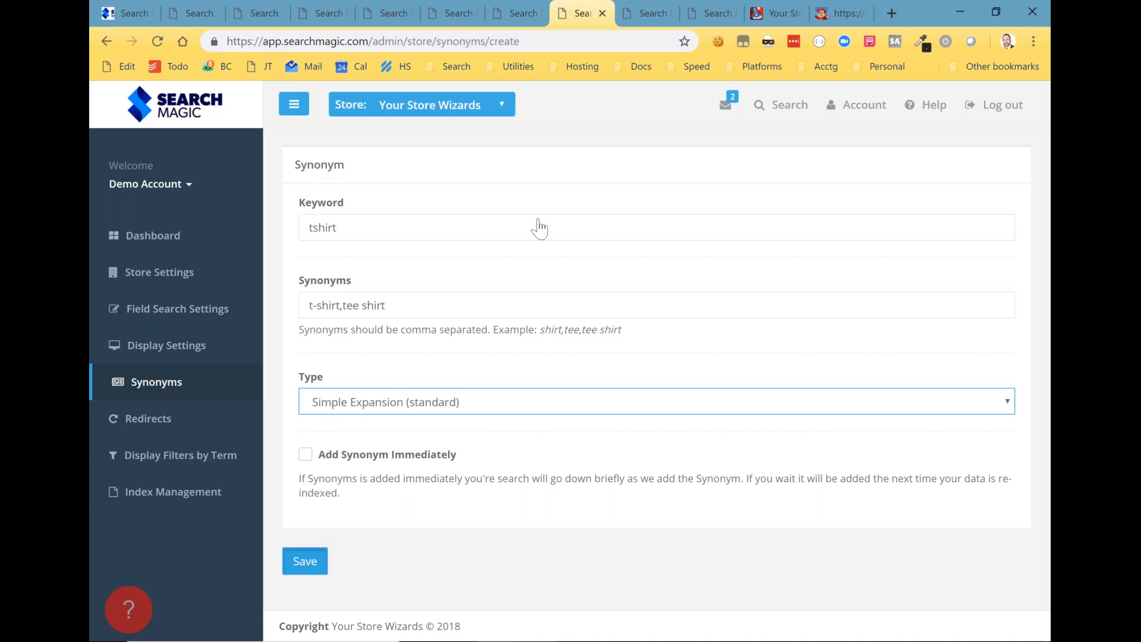
pyautogui.hotkey('ctrl', 'Tab')
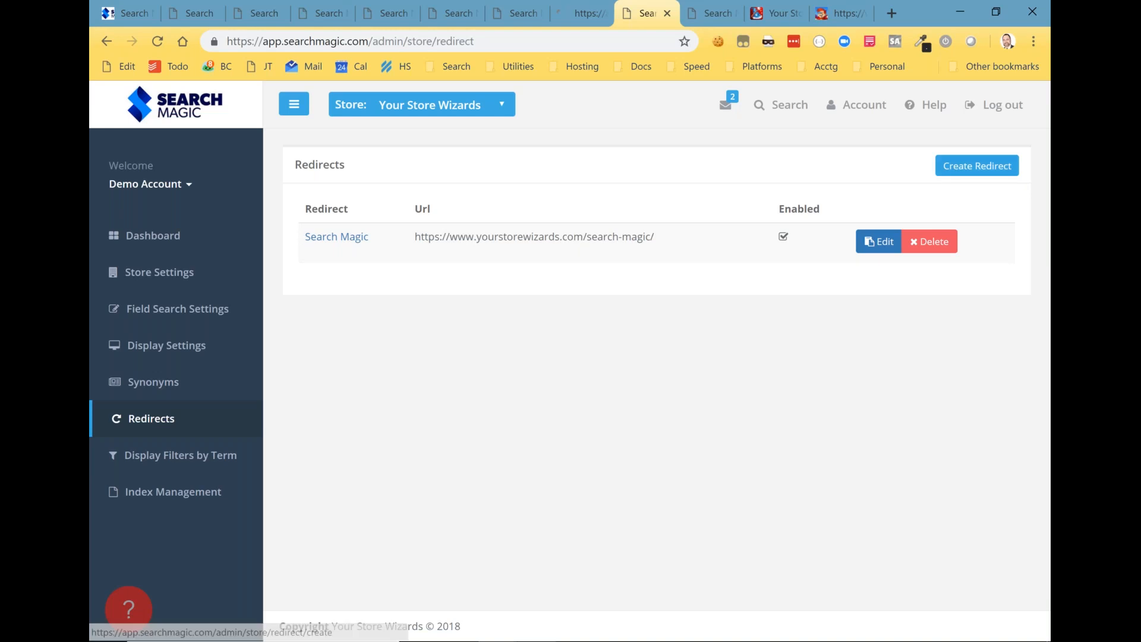
pyautogui.click(977, 166)
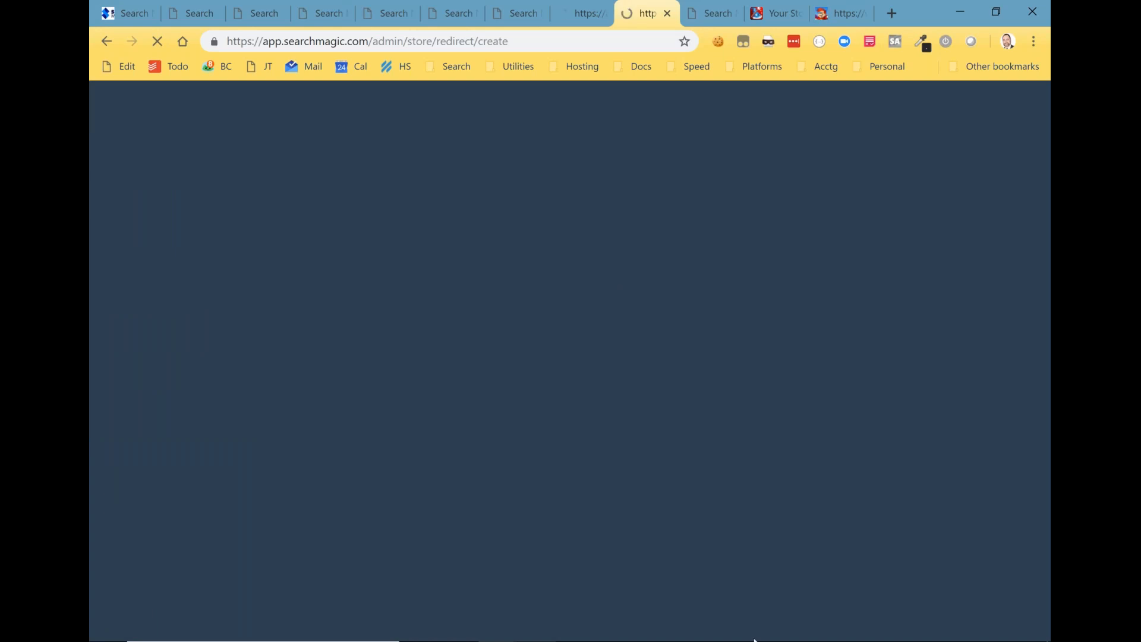
pyautogui.moveTo(802, 634)
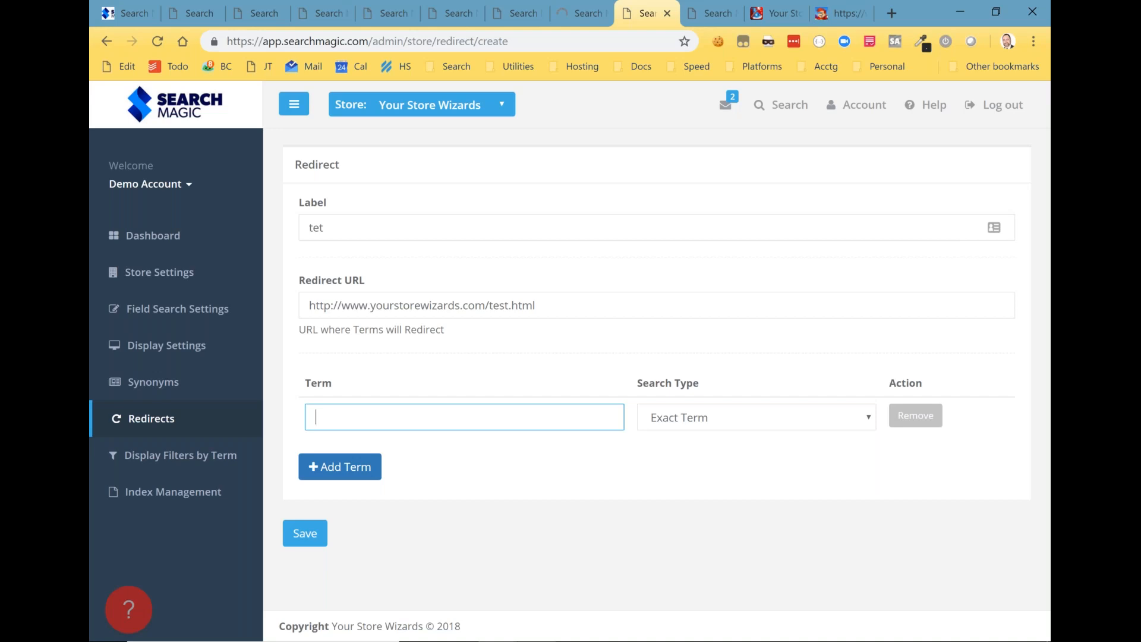
pyautogui.click(732, 418)
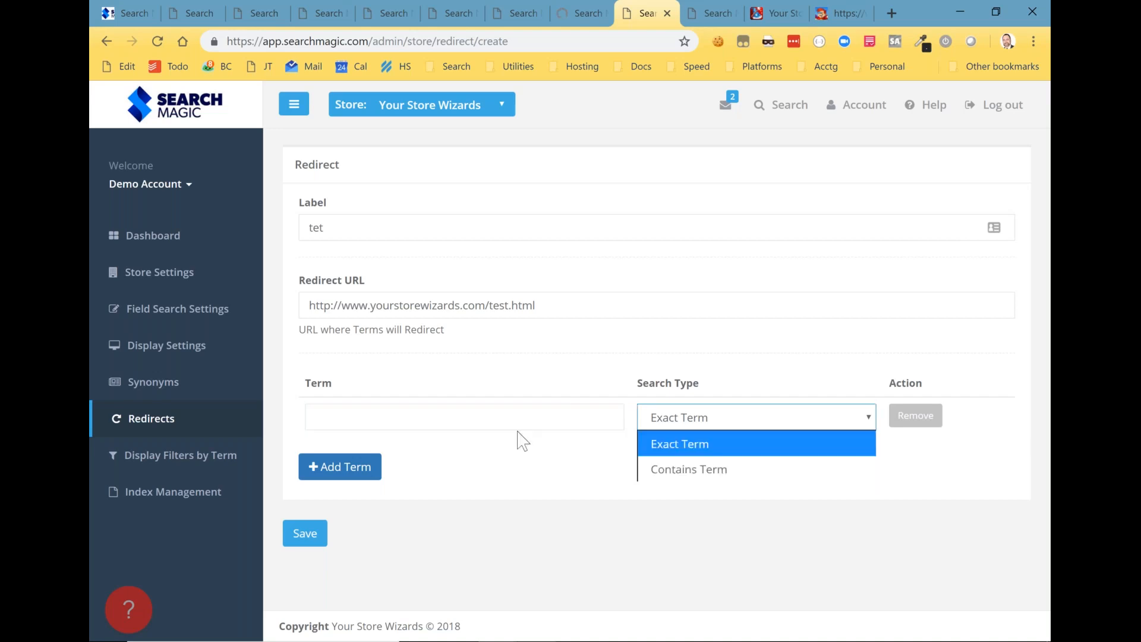
pyautogui.click(515, 427)
pyautogui.click(515, 423)
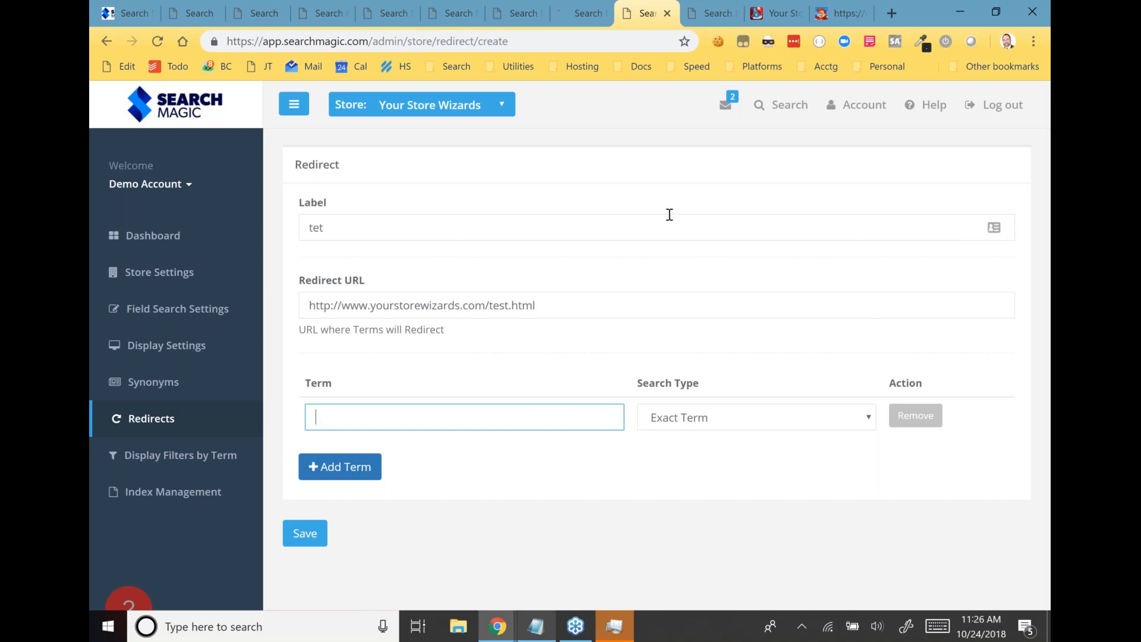
# - Open the Display Filters by Search Term page
pyautogui.click(702, 16)
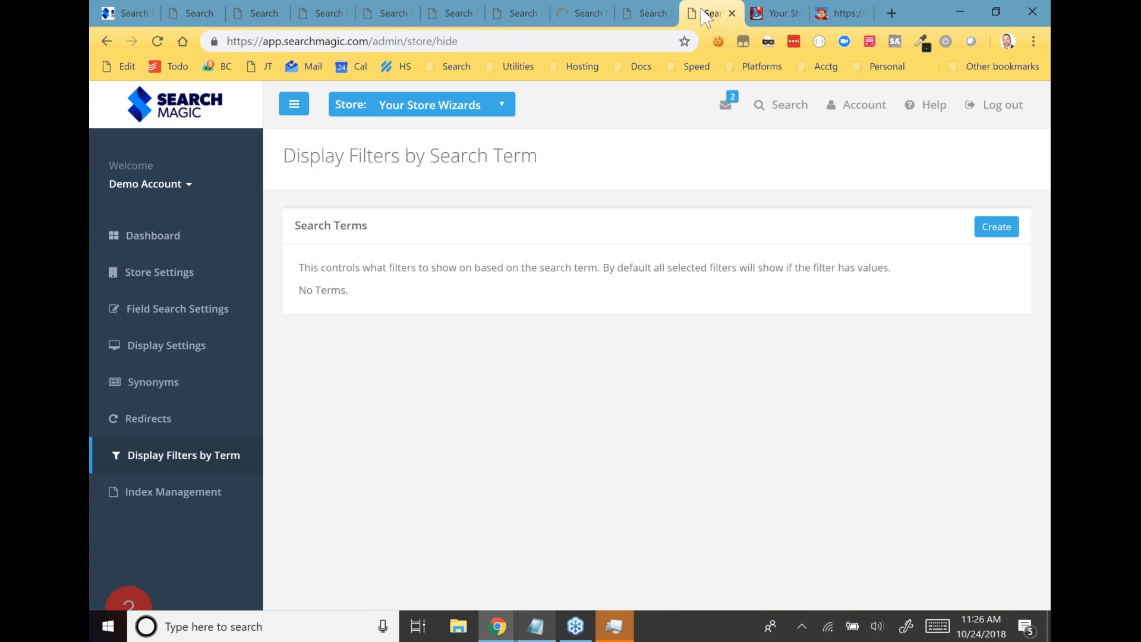